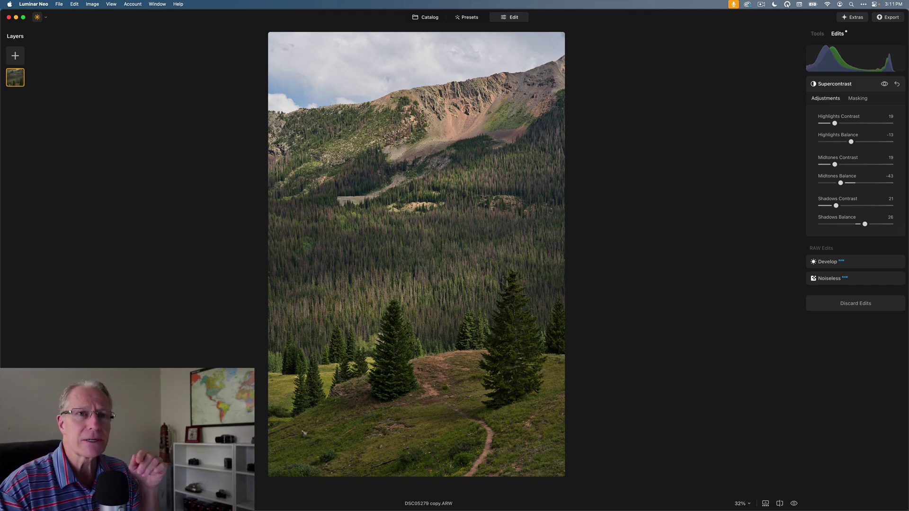
Step: Review the Develop and Supercontrast adjustments, toggling each off and on to compare
{"action": "left_click", "coordinate": [848, 263]}
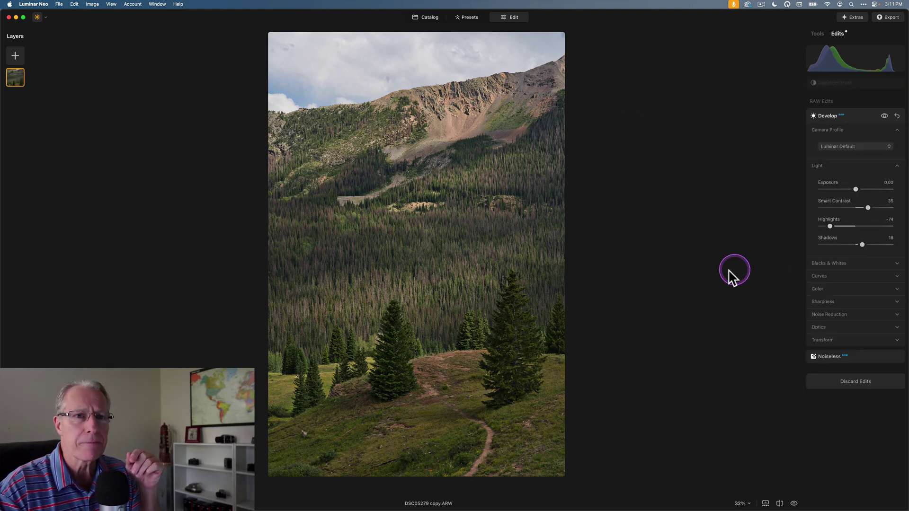
{"action": "left_click", "coordinate": [883, 116]}
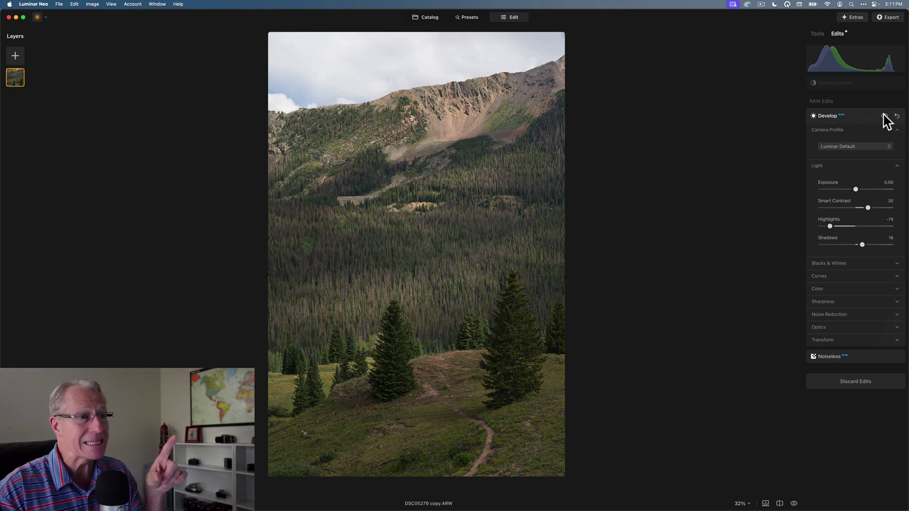
{"action": "left_click", "coordinate": [883, 117]}
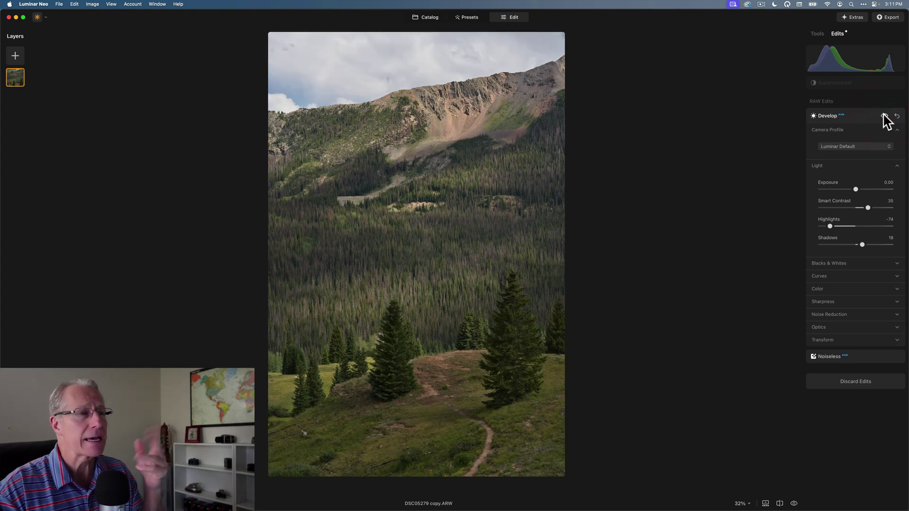
{"action": "left_click", "coordinate": [832, 85]}
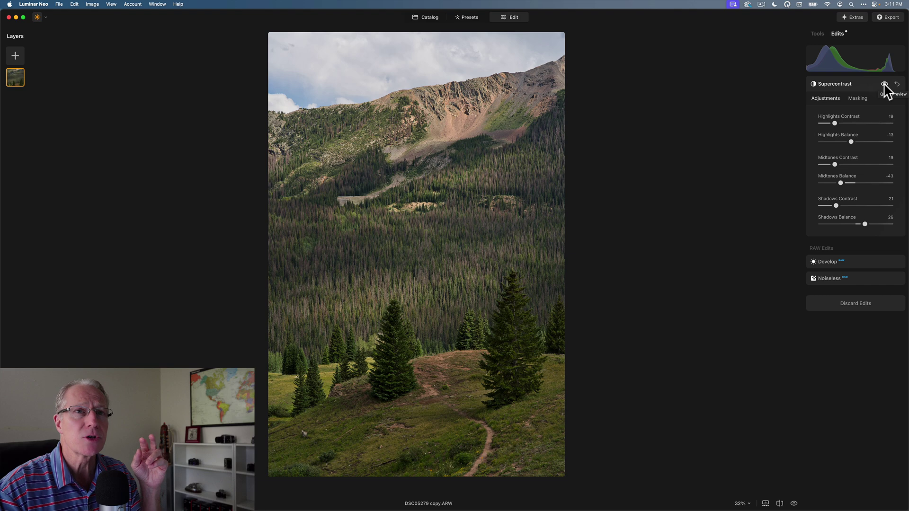
{"action": "left_click", "coordinate": [883, 84]}
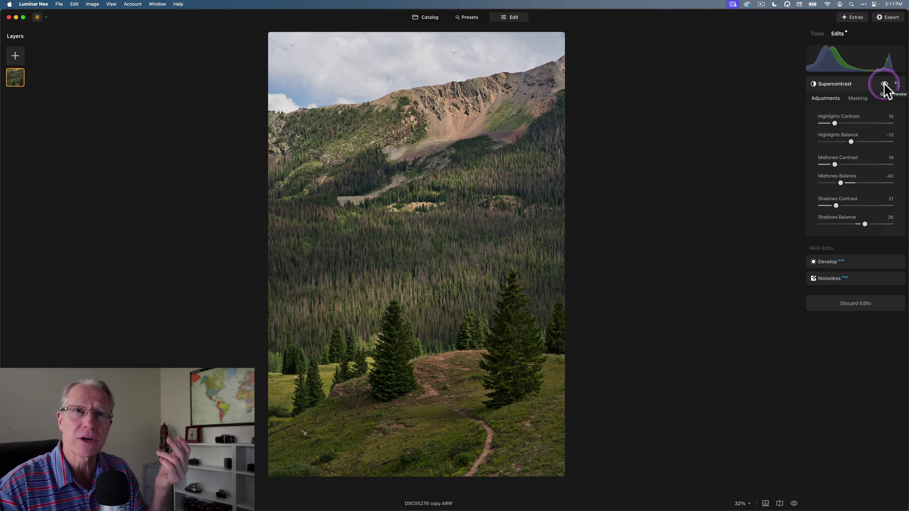
{"action": "left_click", "coordinate": [883, 85]}
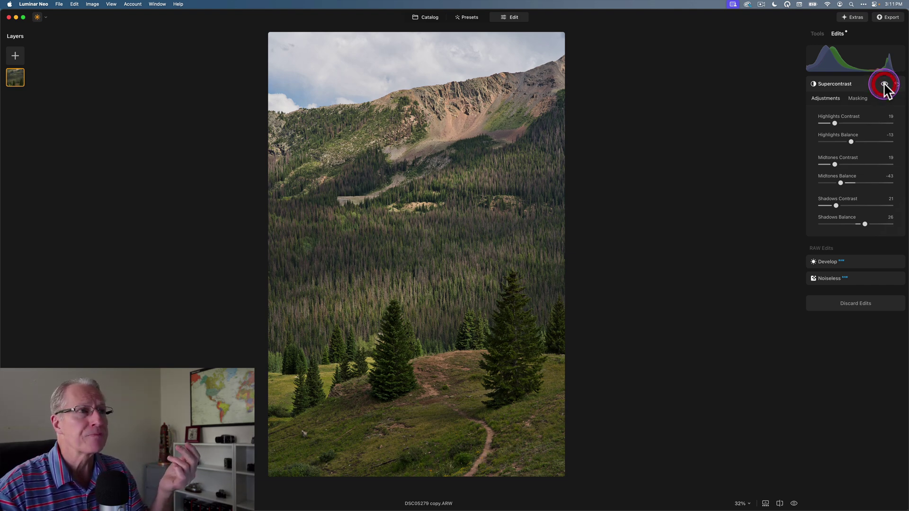
{"action": "left_click", "coordinate": [860, 85]}
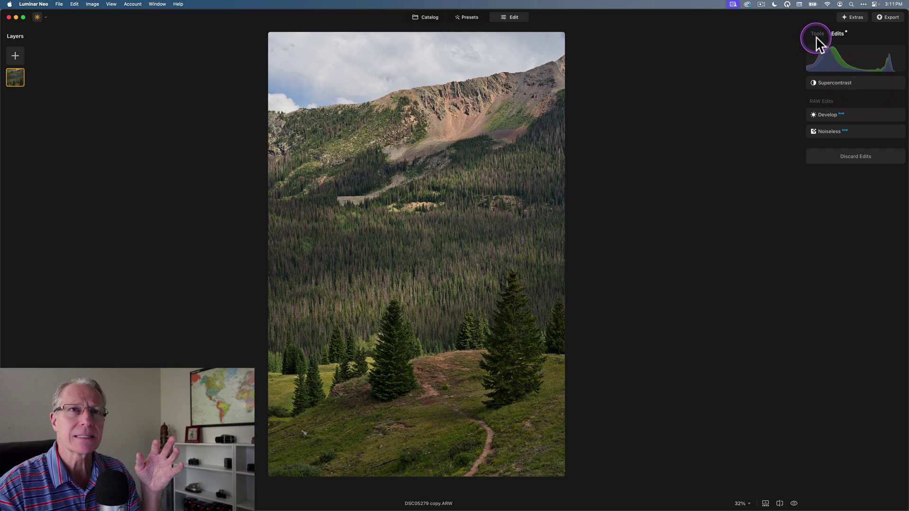
Step: Open the Dodge & Burn tool from the Professional section of the tools list
{"action": "left_click", "coordinate": [817, 34]}
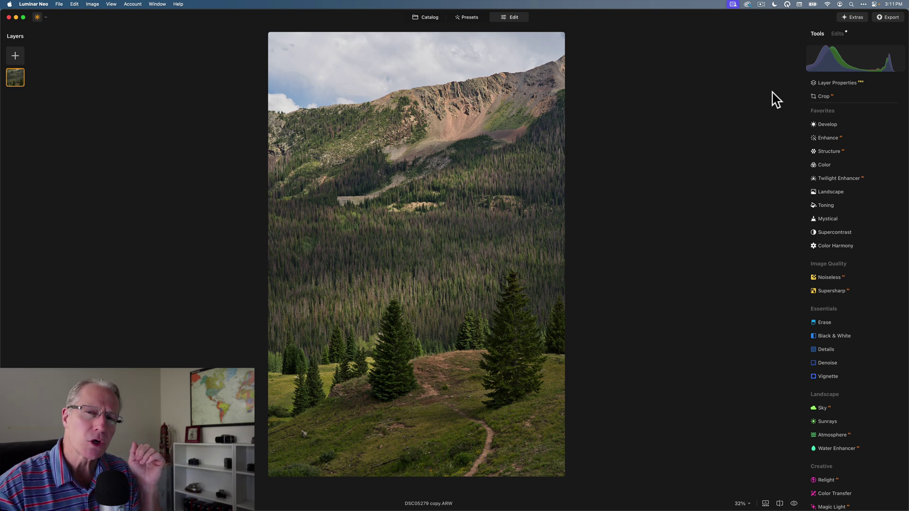
{"action": "scroll", "coordinate": [813, 326], "scroll_direction": "down", "scroll_amount": 10}
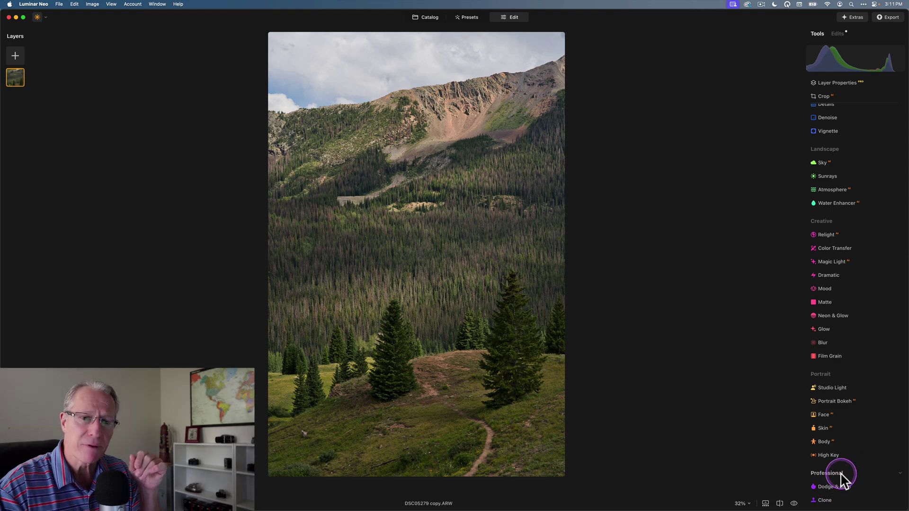
{"action": "left_click", "coordinate": [842, 486]}
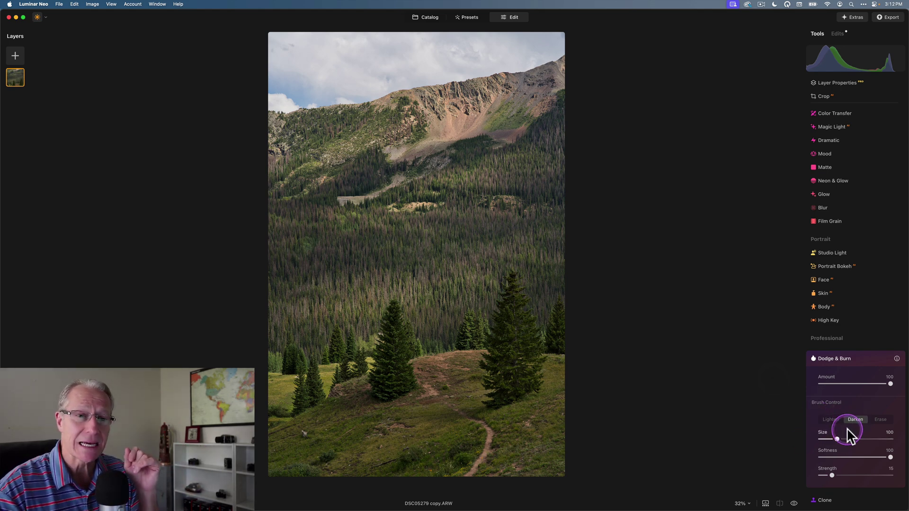
Step: Set the Dodge & Burn brush to Lighten with Size 102, Softness 100 and Strength 12
{"action": "left_click", "coordinate": [827, 420]}
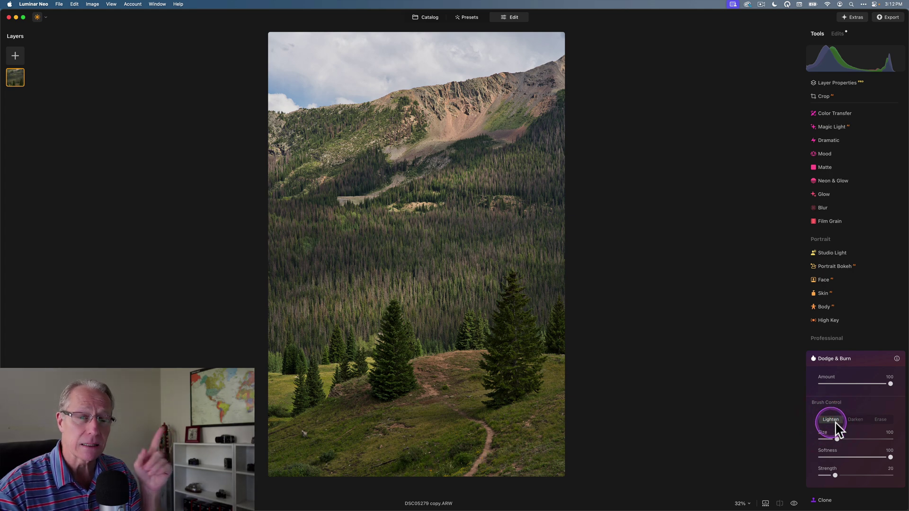
{"action": "left_click", "coordinate": [853, 420]}
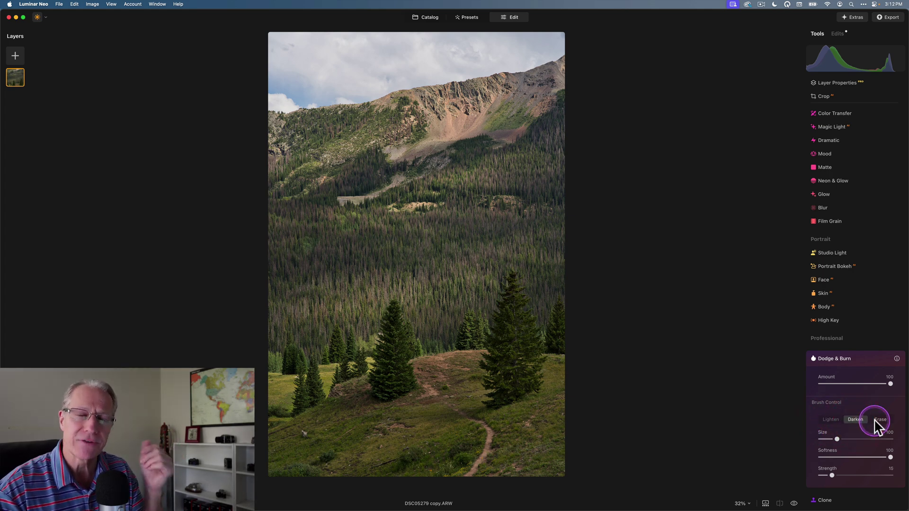
{"action": "left_click", "coordinate": [828, 419]}
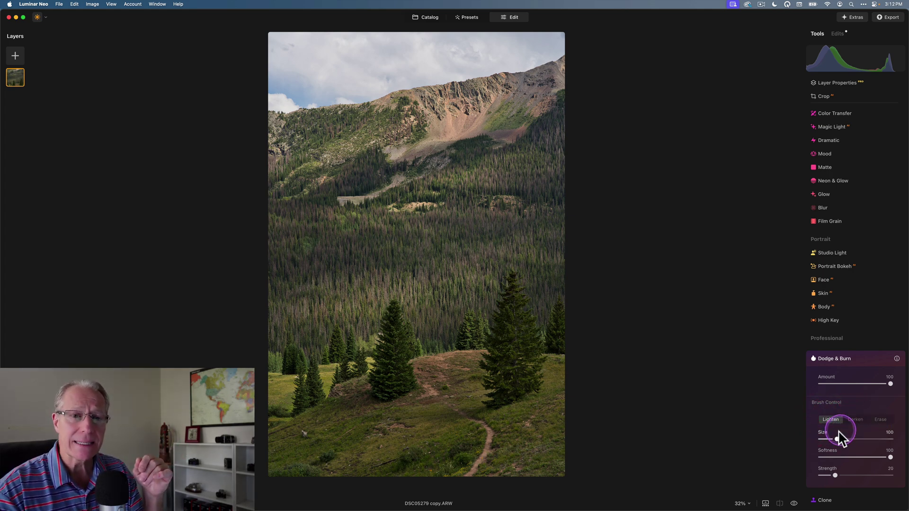
{"action": "left_click_drag", "start_coordinate": [837, 432], "coordinate": [838, 436]}
{"action": "mouse_move", "coordinate": [890, 457]}
{"action": "left_mouse_down"}
{"action": "mouse_move", "coordinate": [856, 456]}
{"action": "mouse_move", "coordinate": [893, 457]}
{"action": "left_mouse_up"}
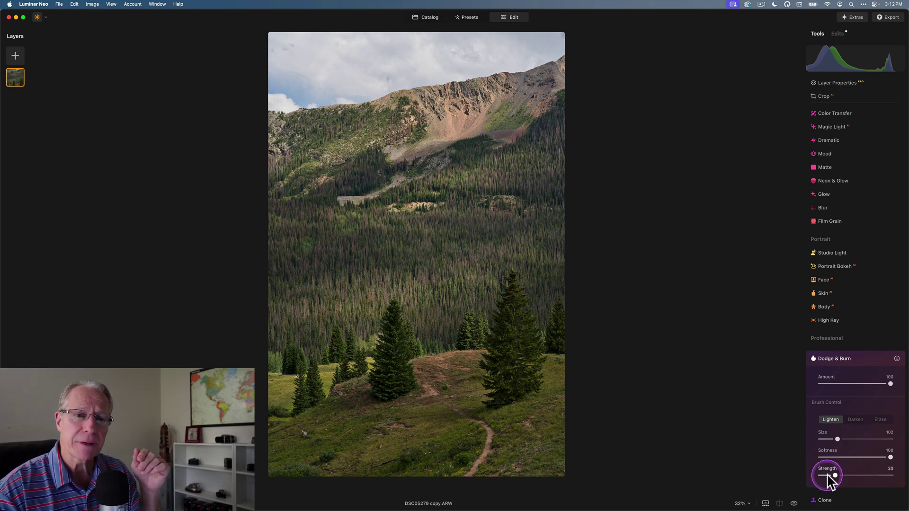
{"action": "mouse_move", "coordinate": [834, 473]}
{"action": "left_mouse_down"}
{"action": "mouse_move", "coordinate": [890, 471]}
{"action": "mouse_move", "coordinate": [819, 479]}
{"action": "mouse_move", "coordinate": [829, 476]}
{"action": "left_mouse_up"}
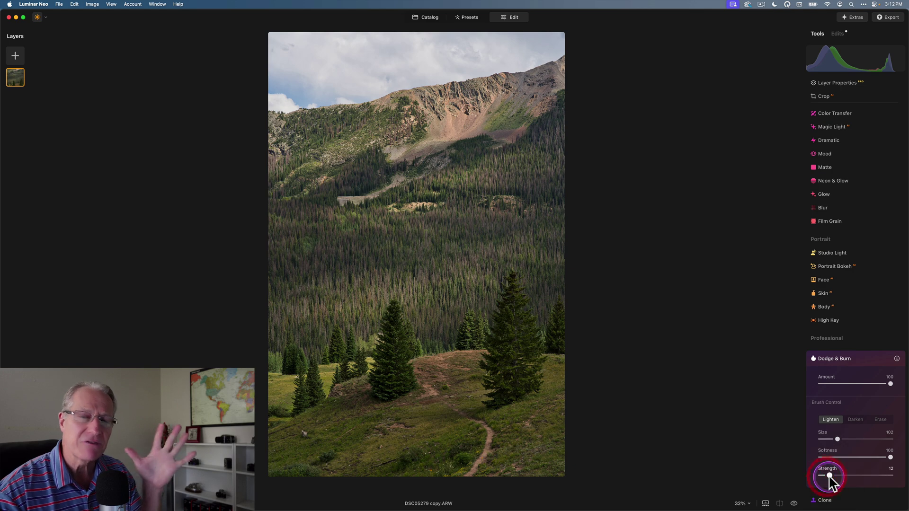
Step: Dodge the forest, the meadow beside the path and the mountain slope with Lighten strokes
{"action": "left_click", "coordinate": [832, 419]}
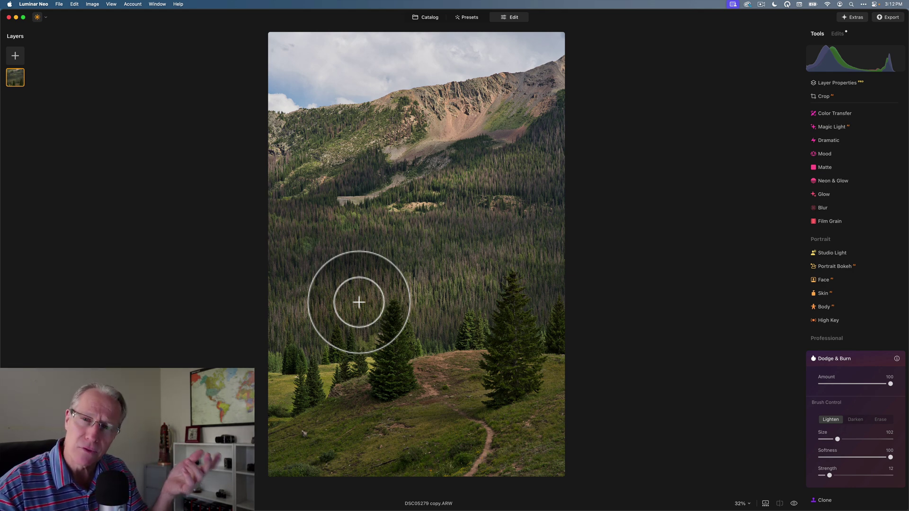
{"action": "left_click", "coordinate": [296, 313]}
{"action": "mouse_move", "coordinate": [297, 313]}
{"action": "left_mouse_down"}
{"action": "mouse_move", "coordinate": [330, 307]}
{"action": "mouse_move", "coordinate": [340, 290]}
{"action": "mouse_move", "coordinate": [399, 280]}
{"action": "mouse_move", "coordinate": [391, 291]}
{"action": "mouse_move", "coordinate": [414, 286]}
{"action": "left_mouse_up"}
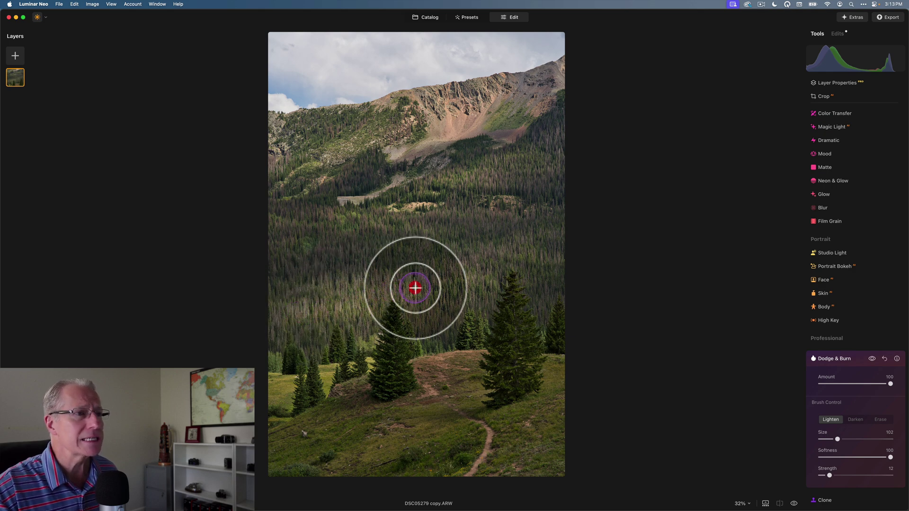
{"action": "mouse_move", "coordinate": [470, 273]}
{"action": "left_mouse_down"}
{"action": "mouse_move", "coordinate": [525, 239]}
{"action": "mouse_move", "coordinate": [507, 255]}
{"action": "mouse_move", "coordinate": [535, 254]}
{"action": "left_mouse_up"}
{"action": "mouse_move", "coordinate": [432, 379]}
{"action": "left_mouse_down"}
{"action": "mouse_move", "coordinate": [455, 376]}
{"action": "mouse_move", "coordinate": [419, 391]}
{"action": "mouse_move", "coordinate": [456, 402]}
{"action": "left_mouse_up"}
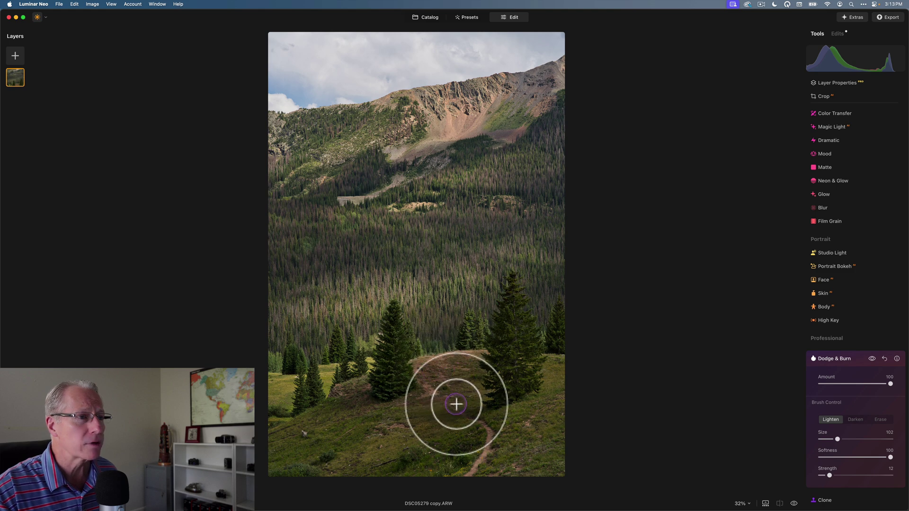
{"action": "mouse_move", "coordinate": [434, 116]}
{"action": "left_mouse_down"}
{"action": "mouse_move", "coordinate": [509, 120]}
{"action": "mouse_move", "coordinate": [428, 118]}
{"action": "mouse_move", "coordinate": [292, 153]}
{"action": "left_mouse_up"}
{"action": "left_click", "coordinate": [679, 255]}
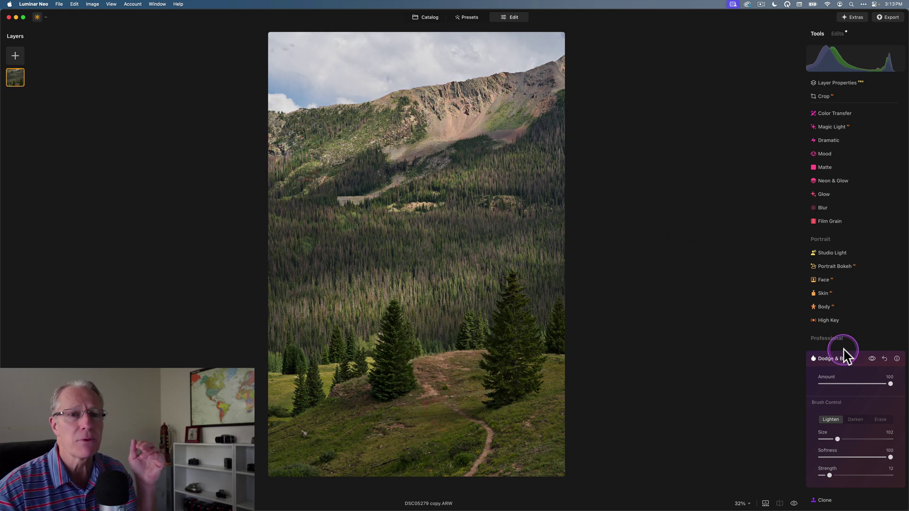
Step: Toggle the Dodge & Burn effect off and on to compare, then switch the brush to Darken
{"action": "left_click", "coordinate": [870, 358]}
{"action": "left_click", "coordinate": [871, 358]}
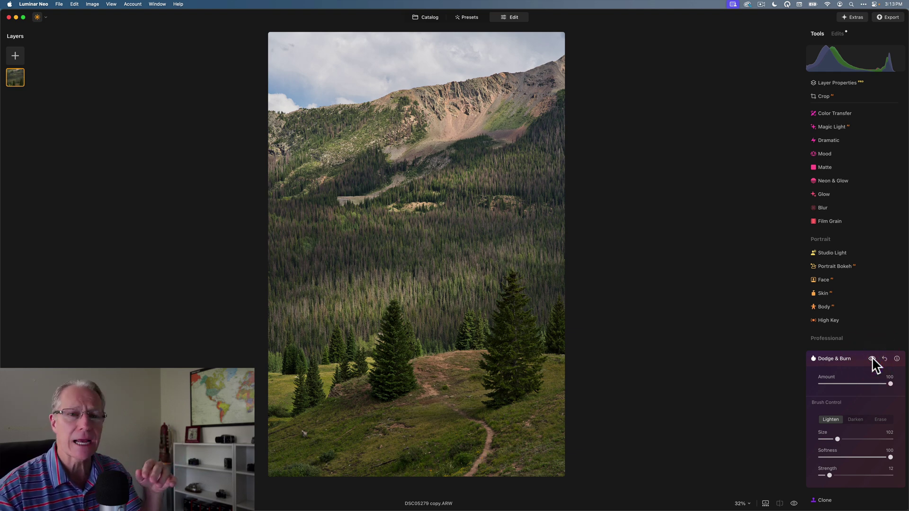
{"action": "left_click", "coordinate": [856, 413]}
{"action": "left_click", "coordinate": [856, 419]}
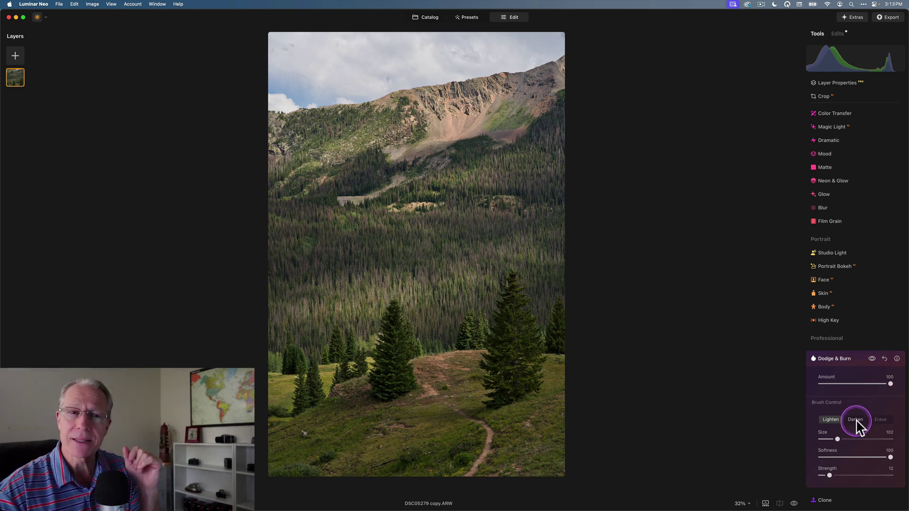
Step: Burn the forest and forested mountainside with Darken strokes, then toggle the effect to compare
{"action": "left_click", "coordinate": [855, 420]}
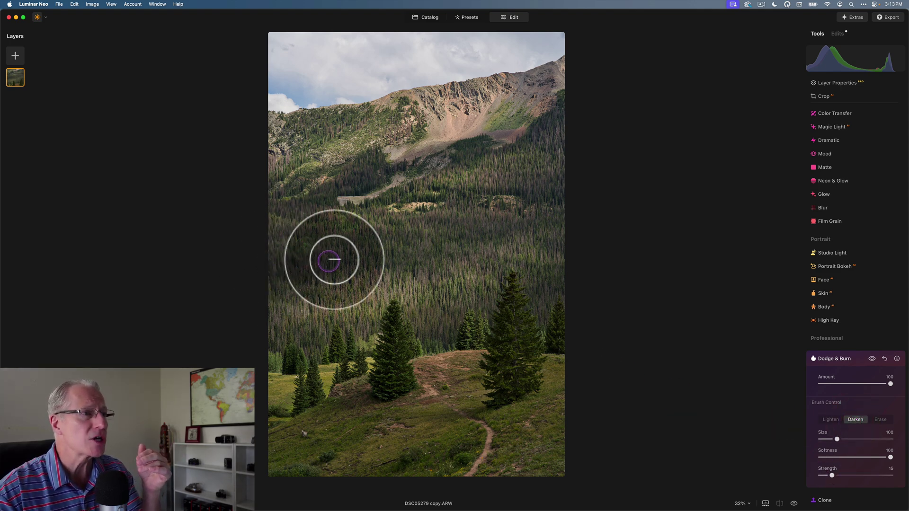
{"action": "mouse_move", "coordinate": [256, 235]}
{"action": "left_mouse_down"}
{"action": "mouse_move", "coordinate": [365, 183]}
{"action": "mouse_move", "coordinate": [383, 163]}
{"action": "mouse_move", "coordinate": [479, 156]}
{"action": "left_mouse_up"}
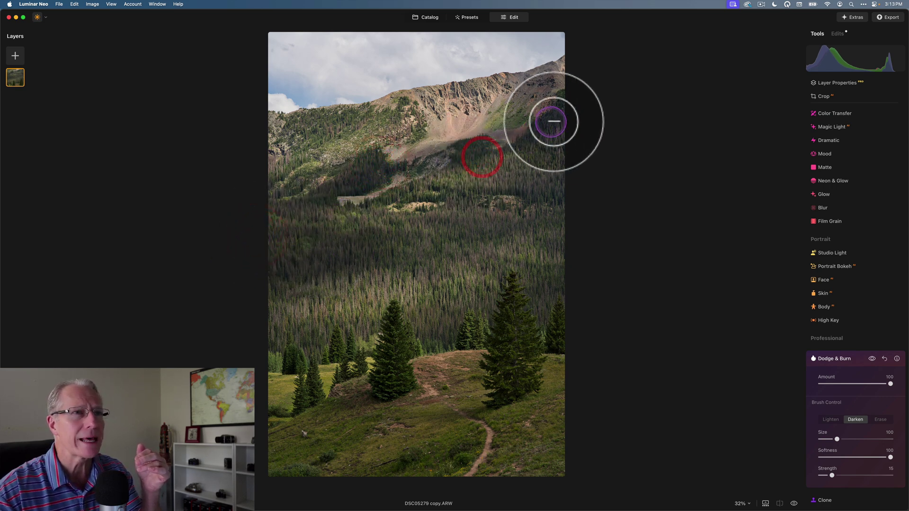
{"action": "left_click", "coordinate": [531, 189]}
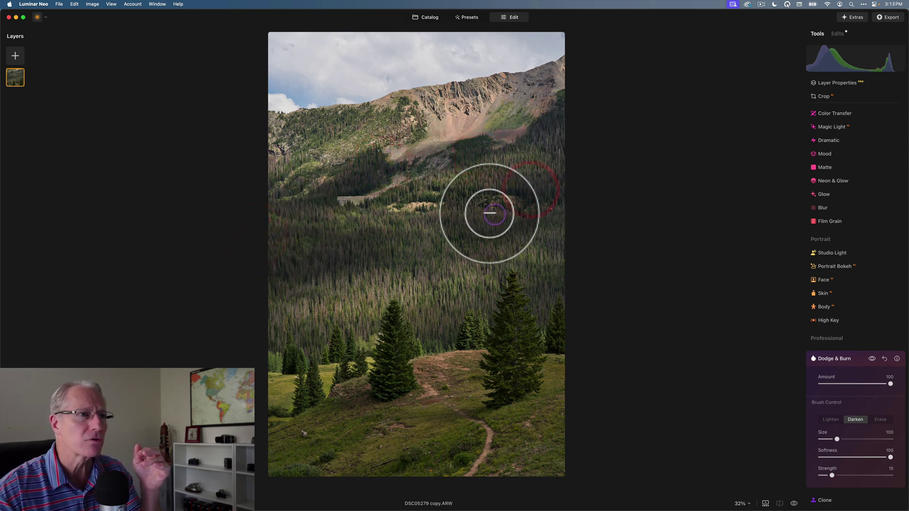
{"action": "left_click", "coordinate": [450, 247]}
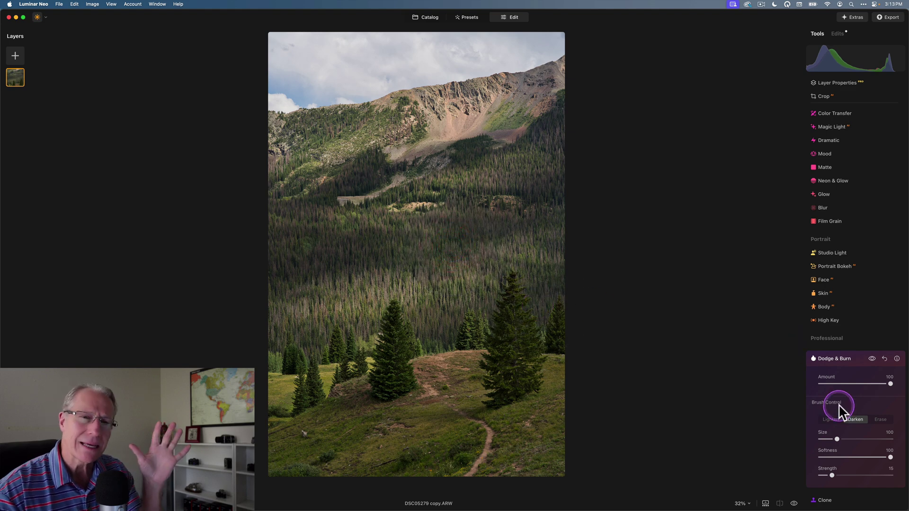
{"action": "left_click", "coordinate": [872, 358]}
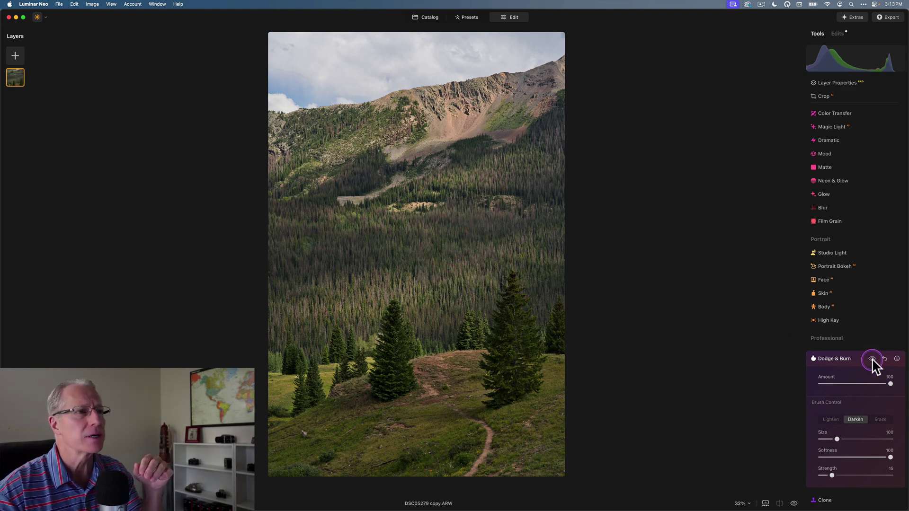
{"action": "left_click", "coordinate": [872, 358]}
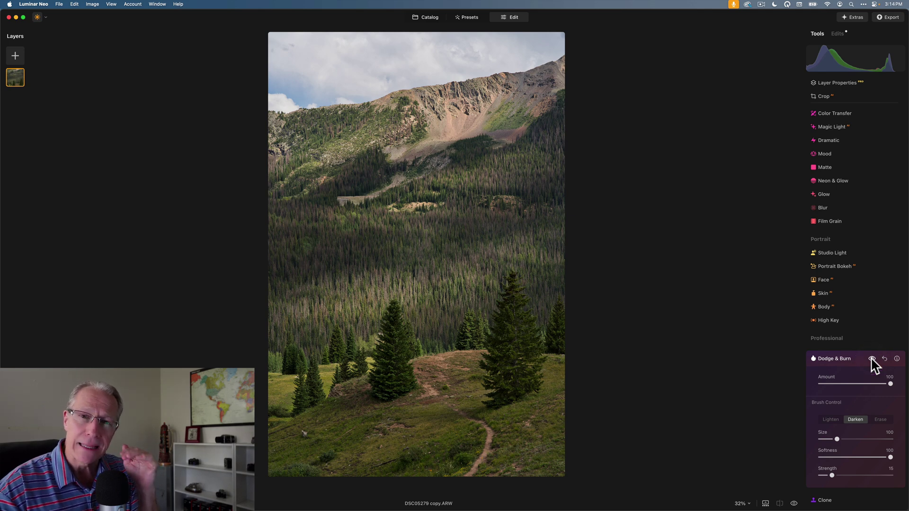
Step: Delete the Dodge & Burn edit from the Edits list and return to the tools list
{"action": "left_click", "coordinate": [872, 359]}
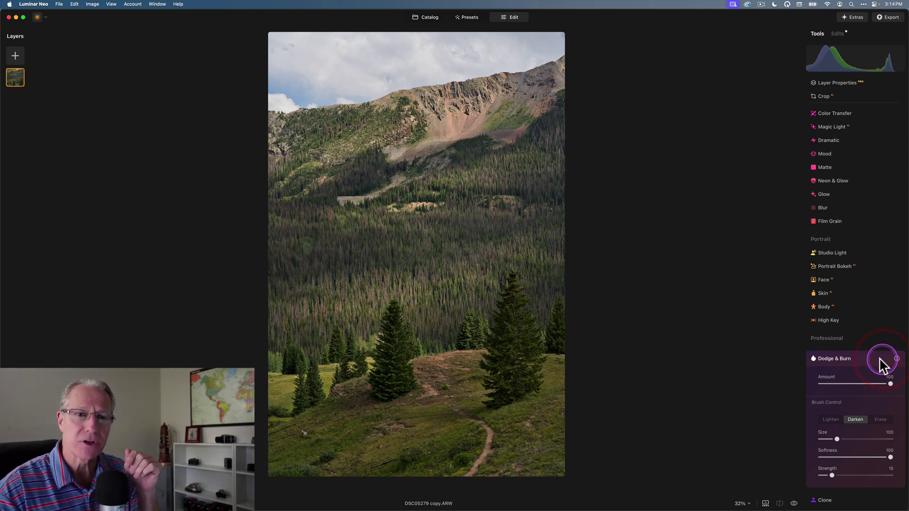
{"action": "left_click", "coordinate": [845, 359]}
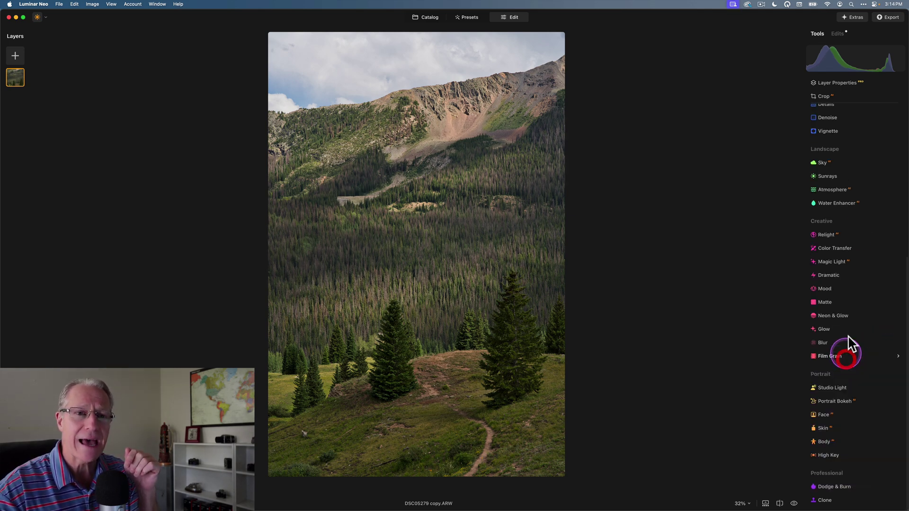
{"action": "left_click", "coordinate": [838, 34]}
{"action": "left_click", "coordinate": [896, 83]}
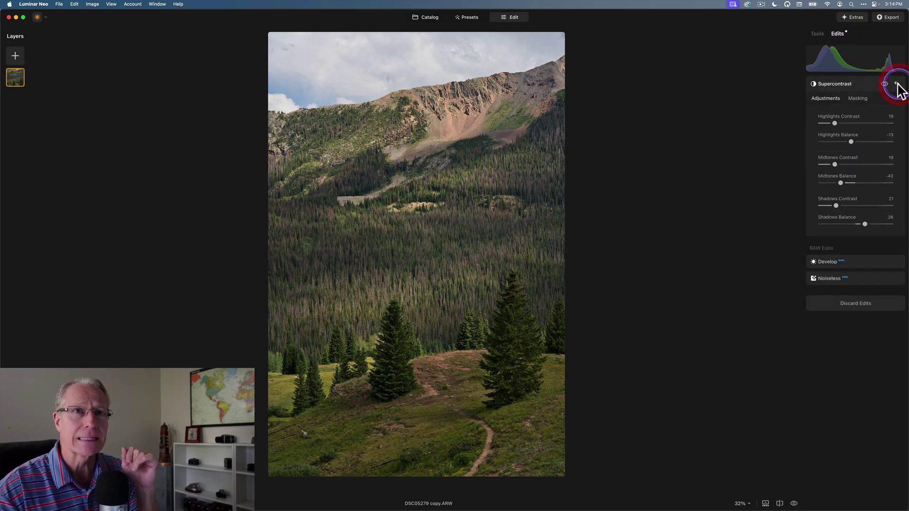
{"action": "left_click", "coordinate": [817, 34]}
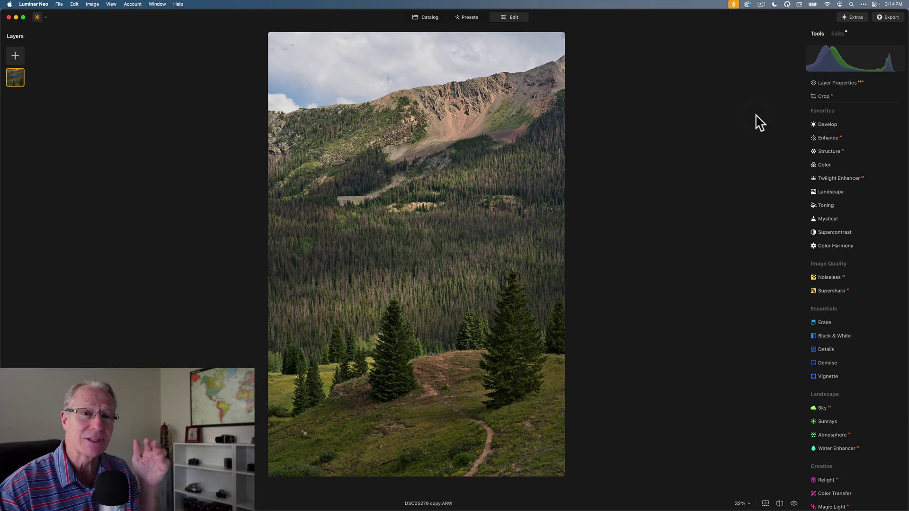
Step: Choose Develop's masking Brush and set it to Strength 12, Softness 100 and Size 108
{"action": "left_click", "coordinate": [771, 112]}
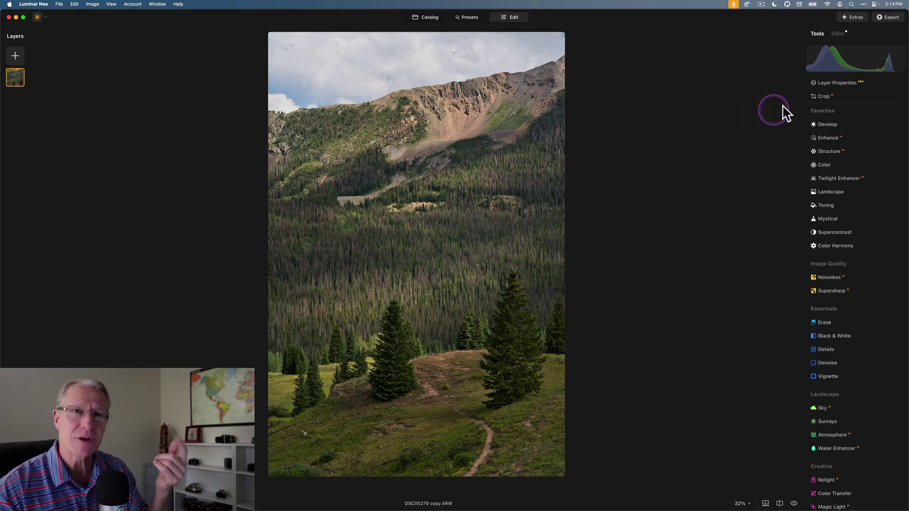
{"action": "left_click", "coordinate": [836, 126]}
{"action": "left_click", "coordinate": [836, 126]}
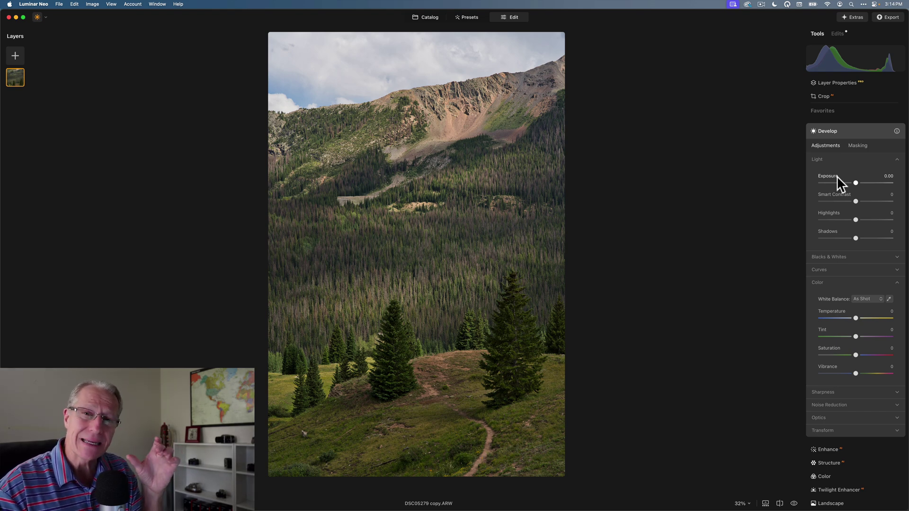
{"action": "left_click", "coordinate": [860, 147]}
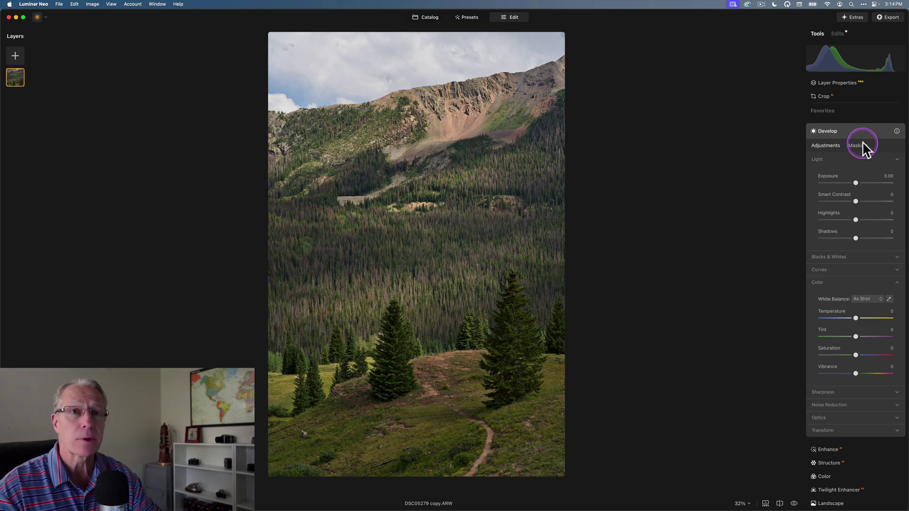
{"action": "left_click", "coordinate": [861, 142]}
{"action": "left_click", "coordinate": [829, 161]}
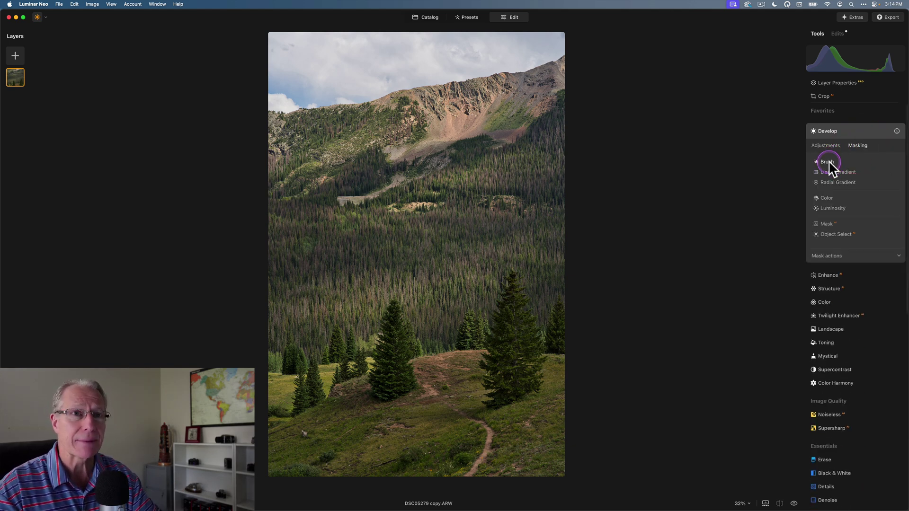
{"action": "left_click", "coordinate": [828, 229]}
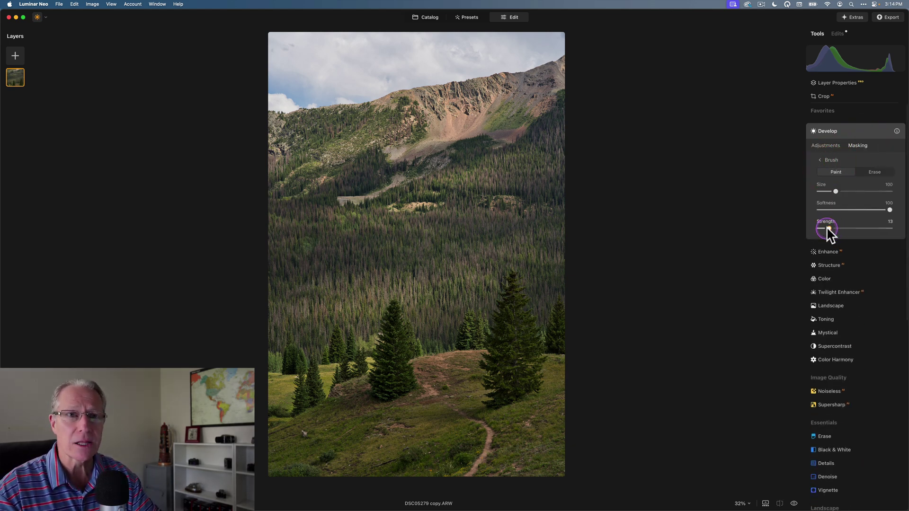
{"action": "left_click", "coordinate": [827, 228]}
{"action": "left_click", "coordinate": [878, 209]}
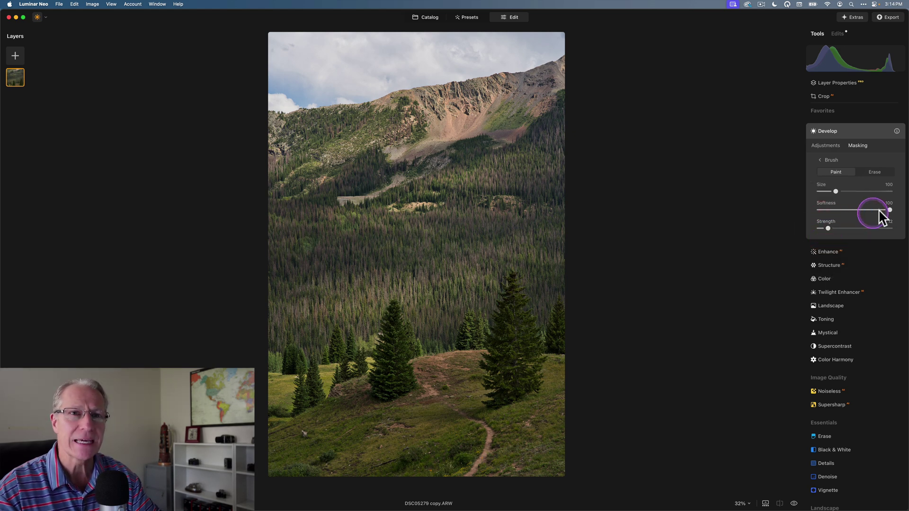
{"action": "left_click", "coordinate": [835, 191]}
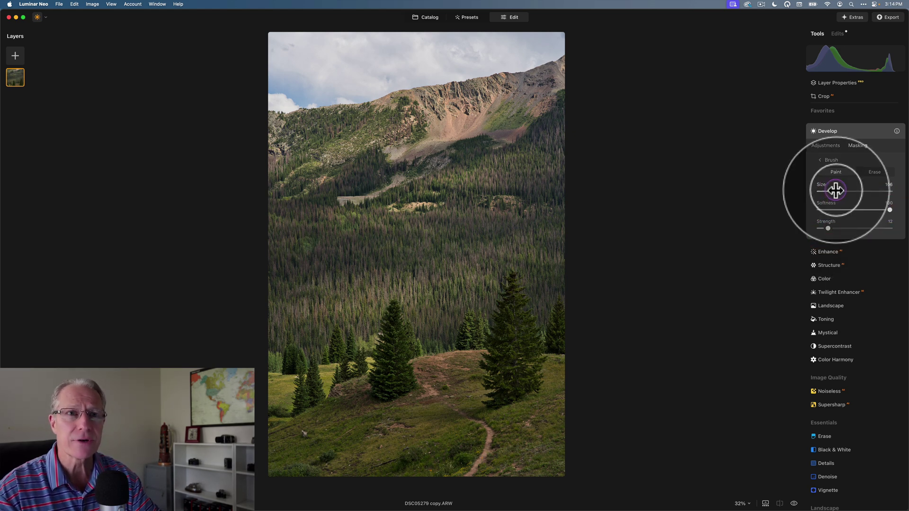
{"action": "left_click_drag", "start_coordinate": [835, 190], "coordinate": [836, 191]}
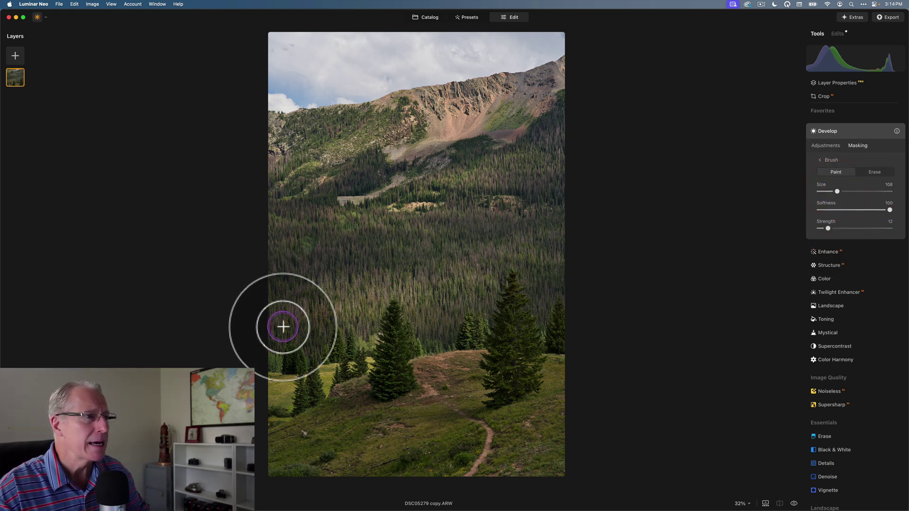
Step: Paint the mask over the left forest, meadow trail, bottom meadow, upper forest and mountain ridge
{"action": "mouse_move", "coordinate": [282, 327]}
{"action": "left_mouse_down"}
{"action": "mouse_move", "coordinate": [379, 288]}
{"action": "mouse_move", "coordinate": [438, 290]}
{"action": "mouse_move", "coordinate": [517, 252]}
{"action": "left_mouse_up"}
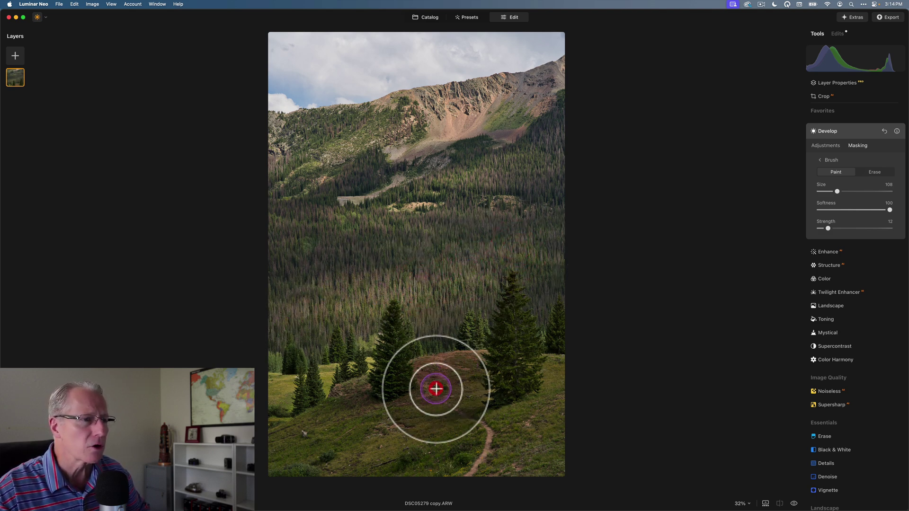
{"action": "left_click_drag", "start_coordinate": [435, 388], "coordinate": [355, 470]}
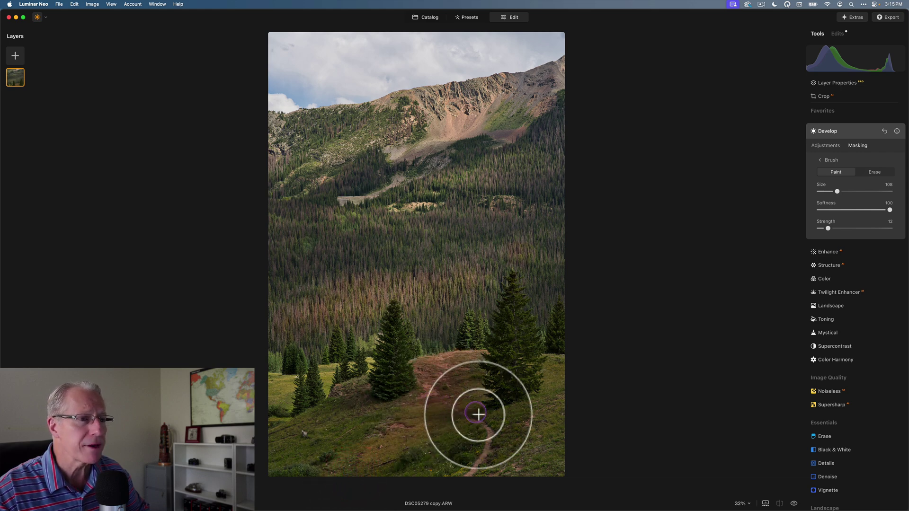
{"action": "left_click", "coordinate": [468, 482]}
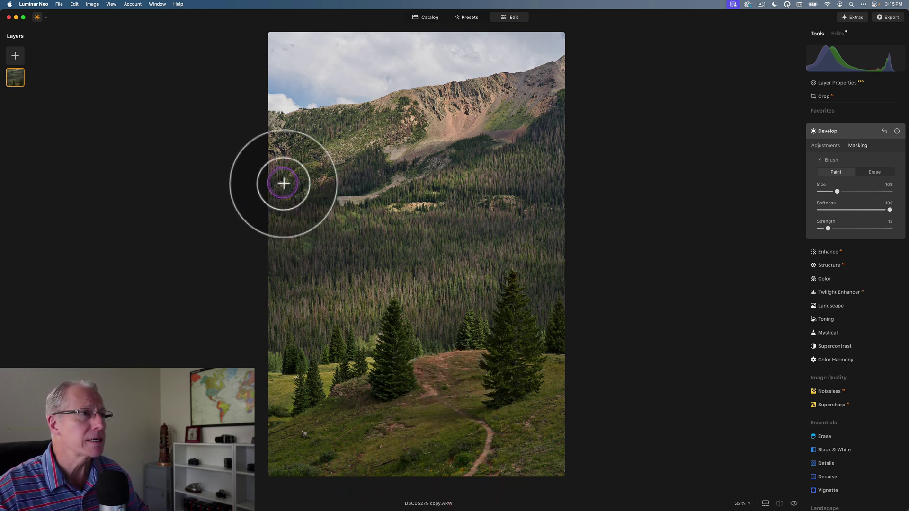
{"action": "left_click", "coordinate": [297, 135]}
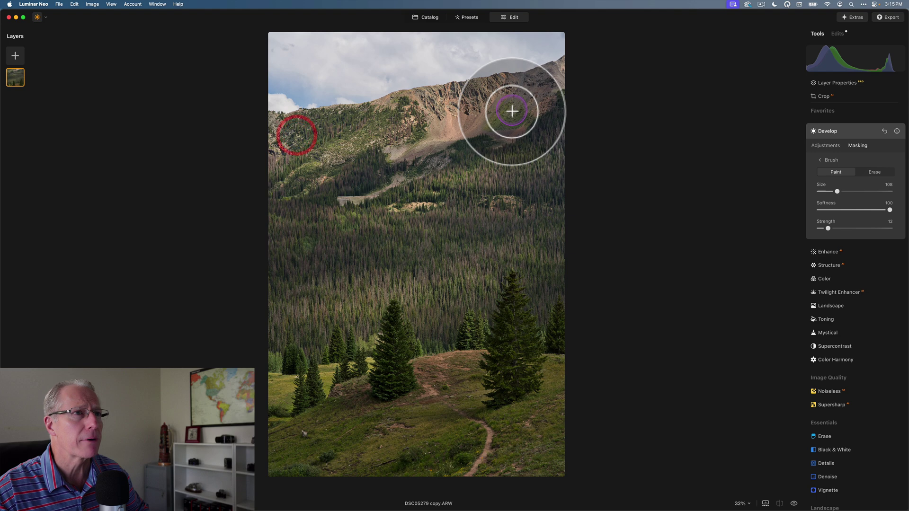
{"action": "left_click", "coordinate": [530, 101]}
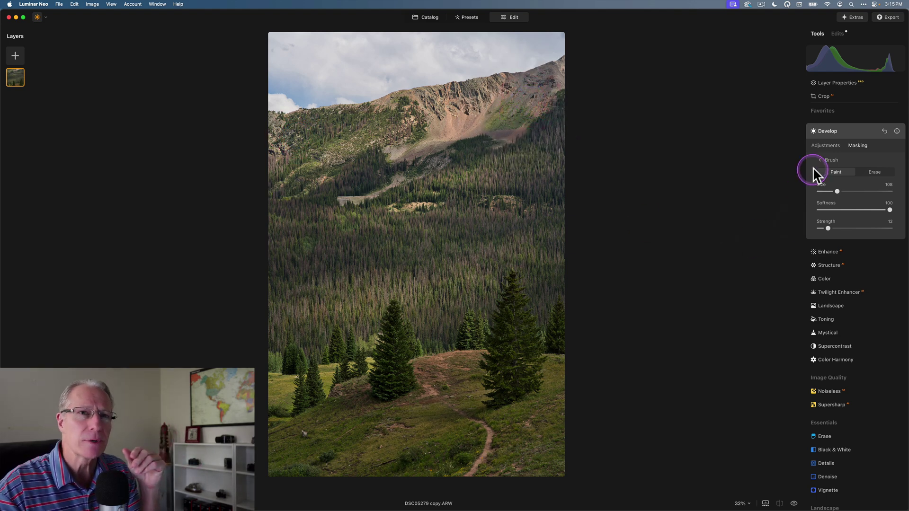
Step: Set the masked Develop edit to Exposure 0.20 and Temperature 16, and compare before and after
{"action": "left_click", "coordinate": [829, 146]}
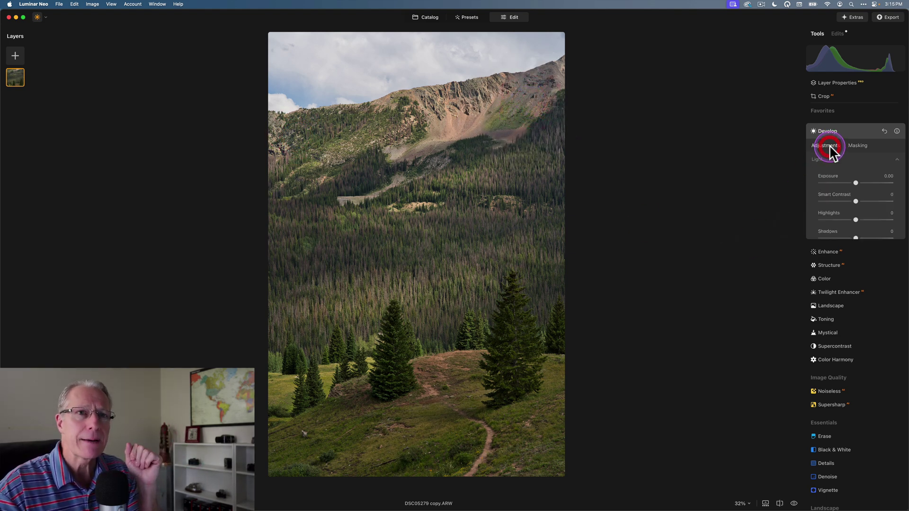
{"action": "left_click", "coordinate": [856, 182]}
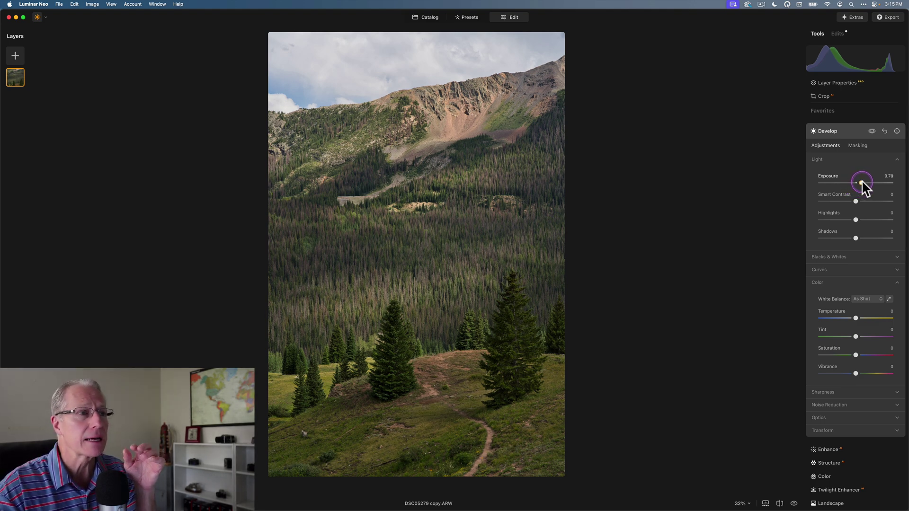
{"action": "mouse_move", "coordinate": [862, 182]}
{"action": "left_mouse_down"}
{"action": "mouse_move", "coordinate": [874, 182]}
{"action": "mouse_move", "coordinate": [856, 184]}
{"action": "left_mouse_up"}
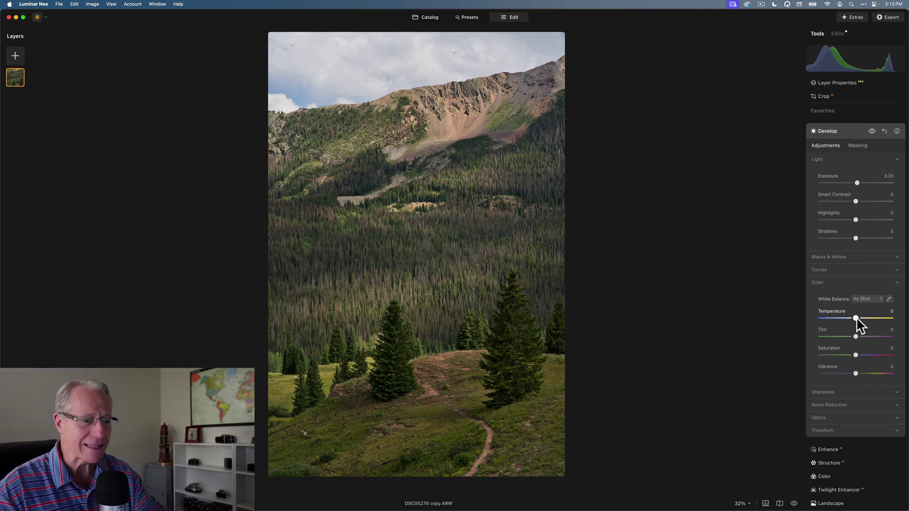
{"action": "left_click", "coordinate": [849, 319]}
{"action": "left_click", "coordinate": [854, 317]}
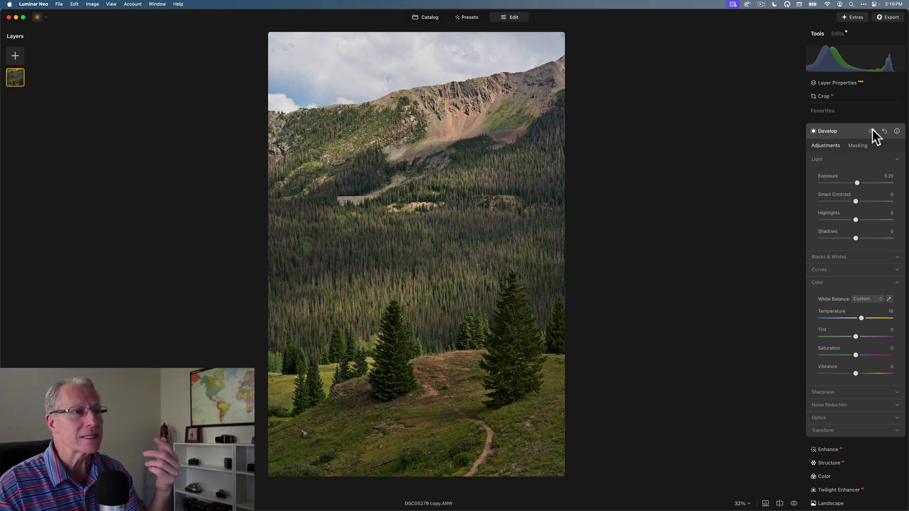
{"action": "left_click", "coordinate": [871, 130]}
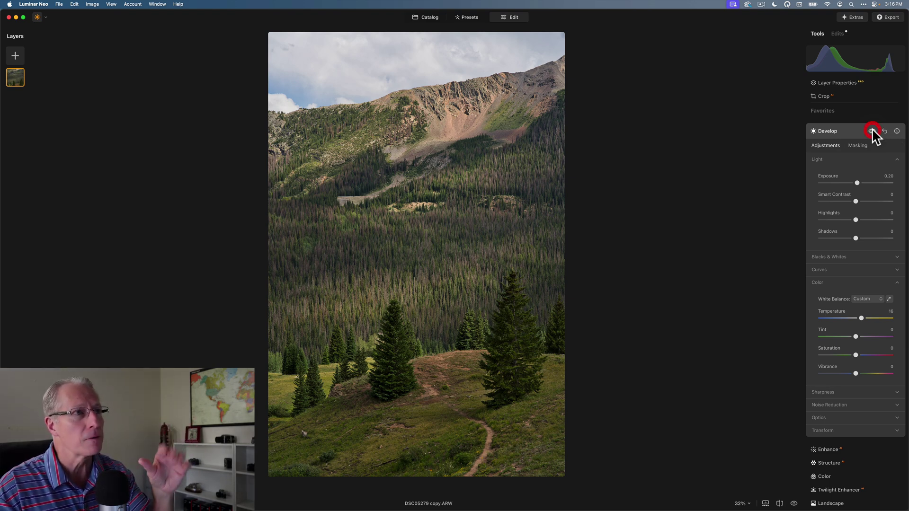
{"action": "left_click", "coordinate": [843, 134]}
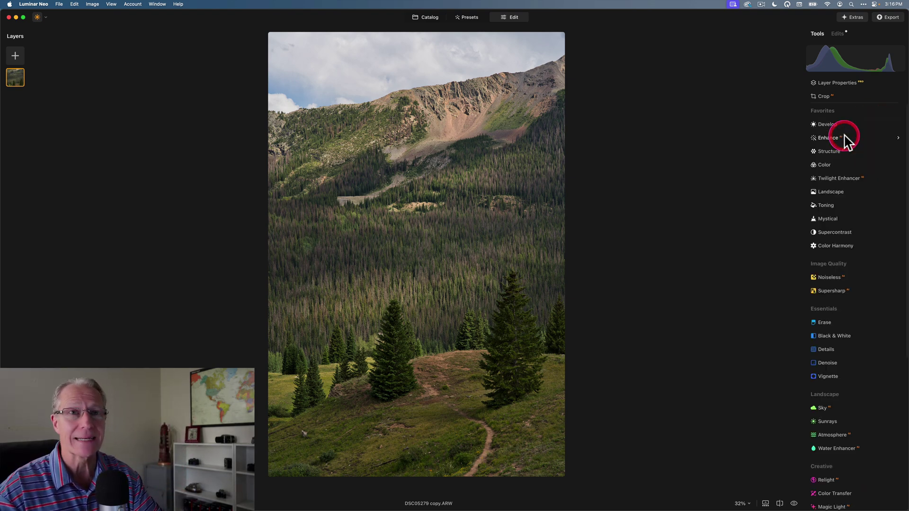
Step: Start a new Develop edit with a mask brush at Strength 13 and Size 124
{"action": "left_click", "coordinate": [832, 127]}
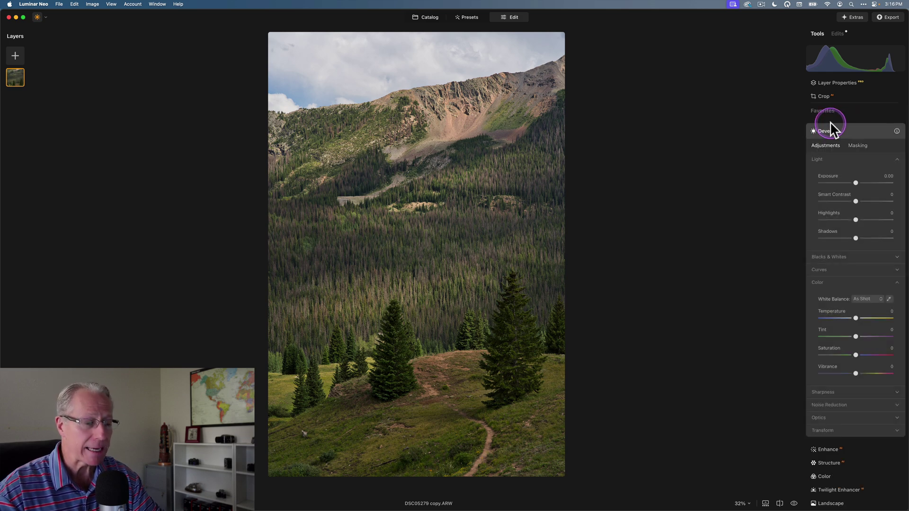
{"action": "left_click", "coordinate": [860, 145]}
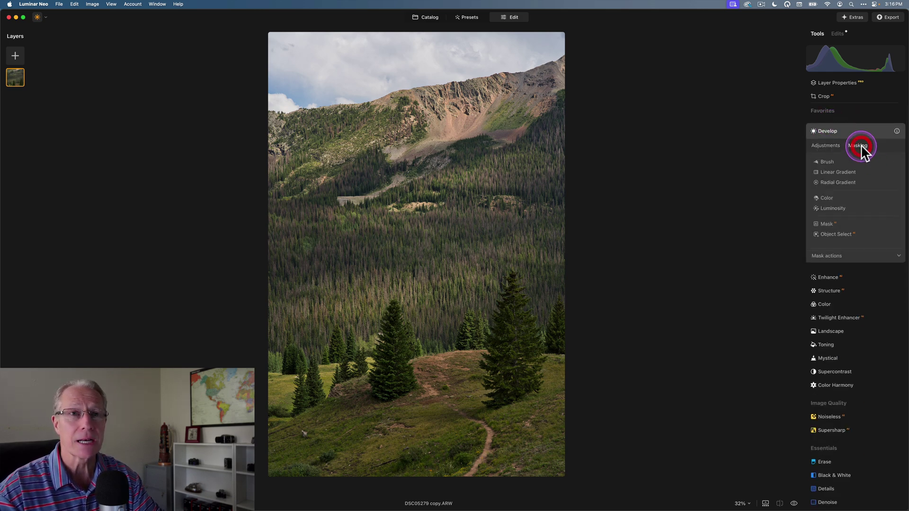
{"action": "left_click", "coordinate": [826, 164]}
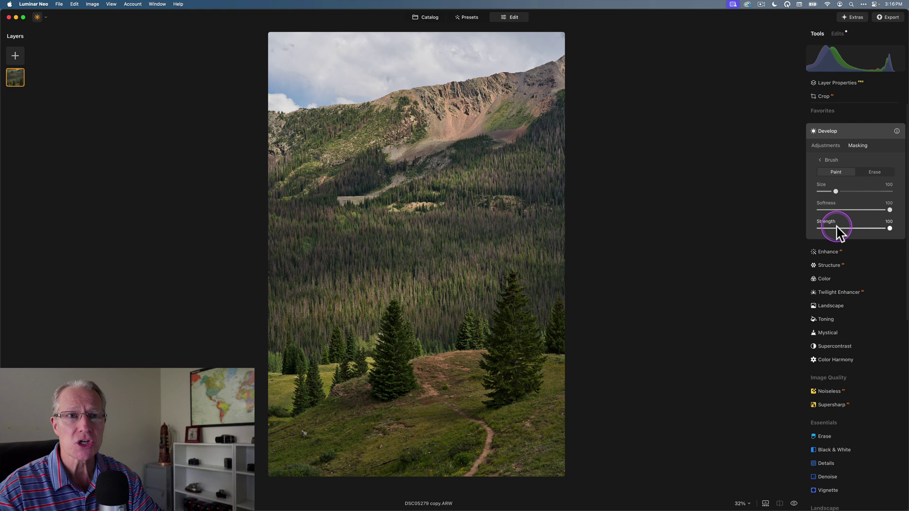
{"action": "left_click_drag", "start_coordinate": [835, 227], "coordinate": [827, 228]}
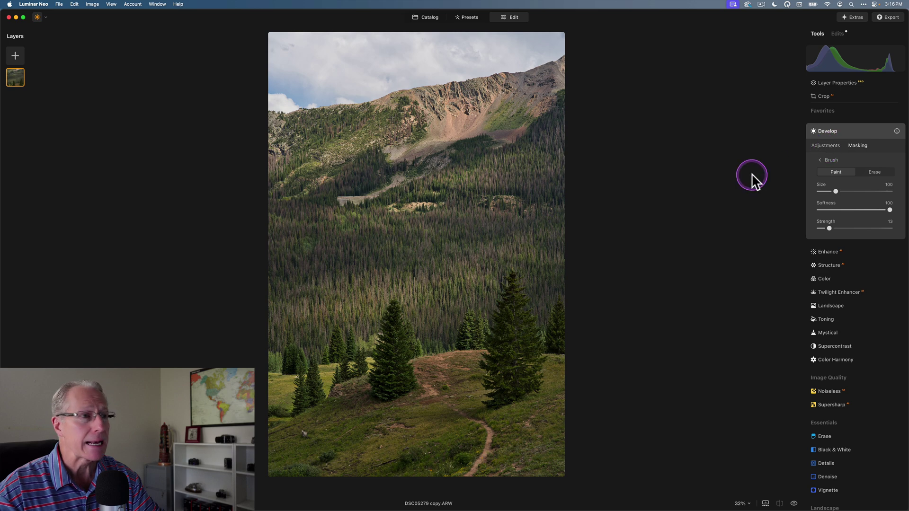
{"action": "key", "text": "bracketright"}
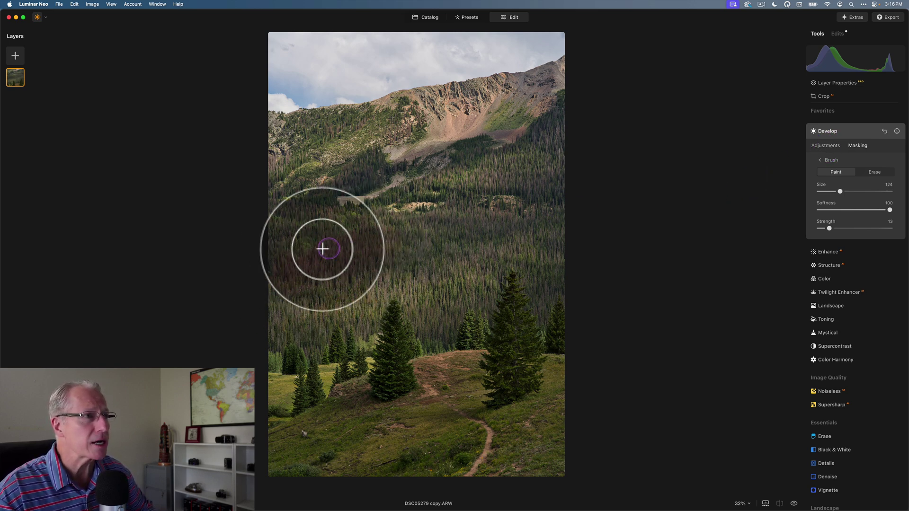
Step: Paint the mask over the left forest, the right and centre trees, and the foreground meadow
{"action": "mouse_move", "coordinate": [308, 239]}
{"action": "left_mouse_down"}
{"action": "mouse_move", "coordinate": [452, 159]}
{"action": "mouse_move", "coordinate": [561, 117]}
{"action": "mouse_move", "coordinate": [556, 191]}
{"action": "mouse_move", "coordinate": [533, 194]}
{"action": "mouse_move", "coordinate": [512, 224]}
{"action": "mouse_move", "coordinate": [470, 223]}
{"action": "mouse_move", "coordinate": [443, 250]}
{"action": "left_mouse_up"}
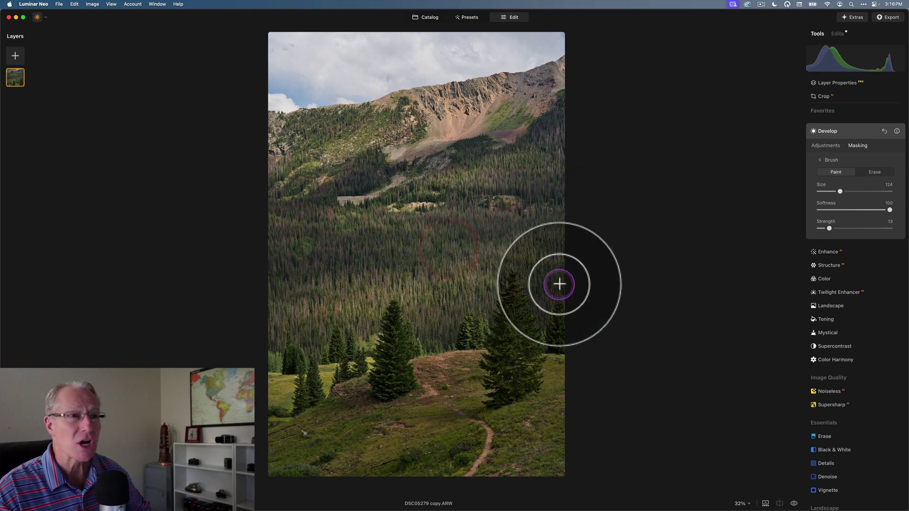
{"action": "left_click", "coordinate": [552, 327]}
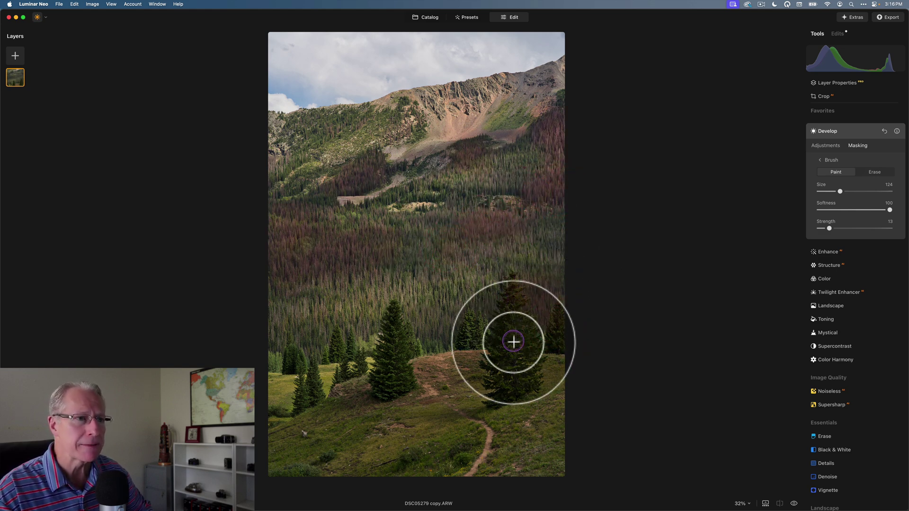
{"action": "left_click", "coordinate": [513, 381]}
{"action": "left_click", "coordinate": [467, 336]}
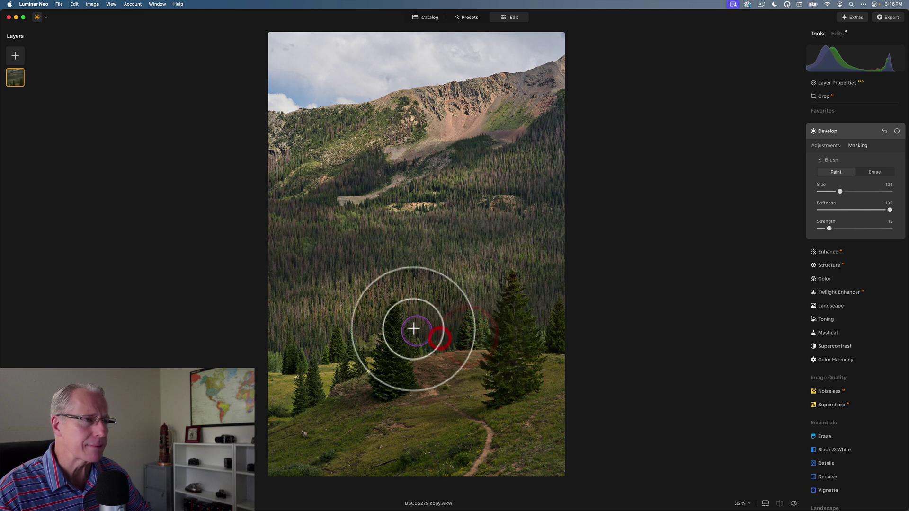
{"action": "left_click", "coordinate": [389, 381]}
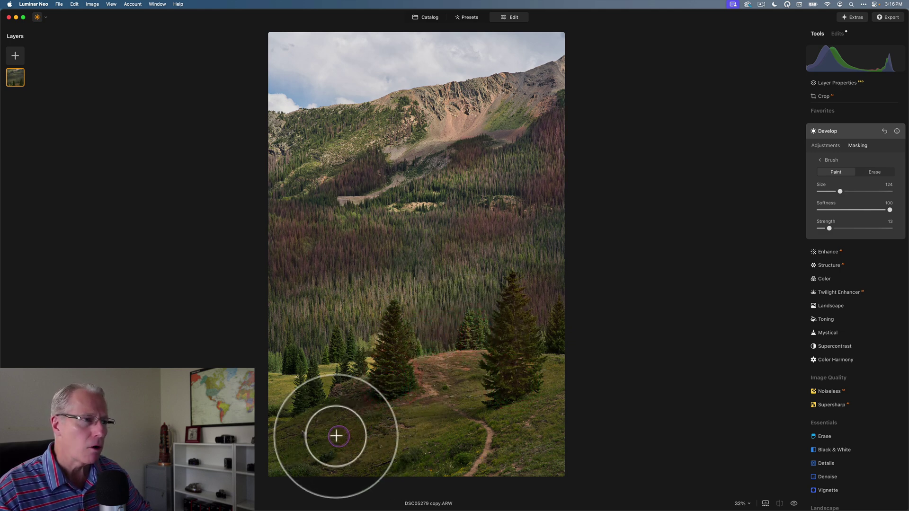
{"action": "left_click", "coordinate": [311, 450]}
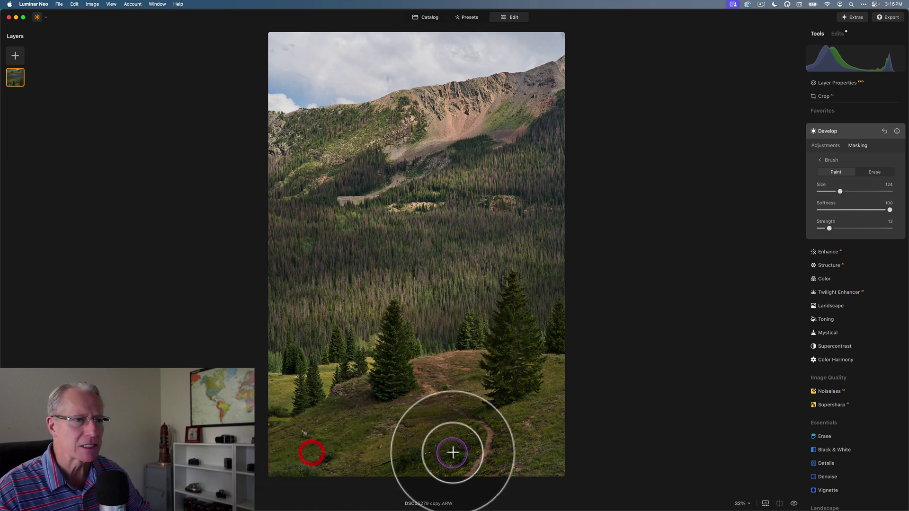
{"action": "left_click", "coordinate": [419, 475]}
{"action": "left_click", "coordinate": [511, 460]}
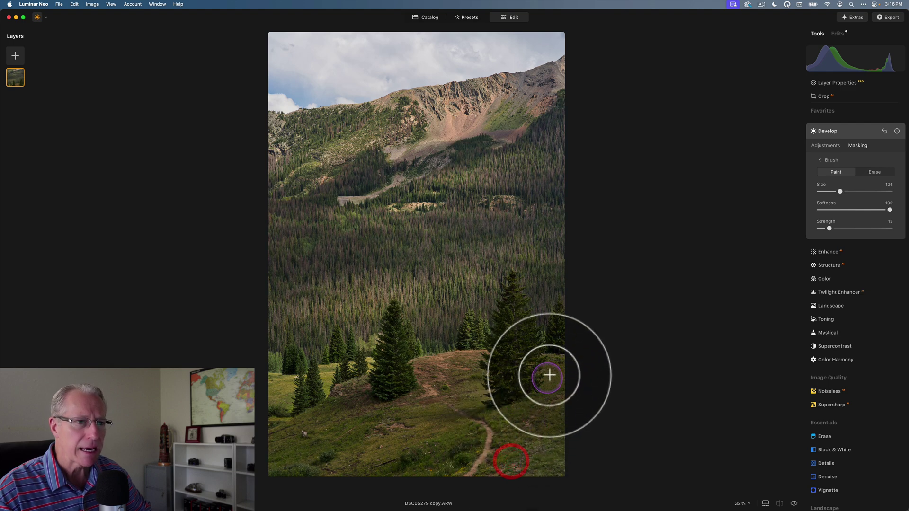
{"action": "left_click", "coordinate": [499, 480]}
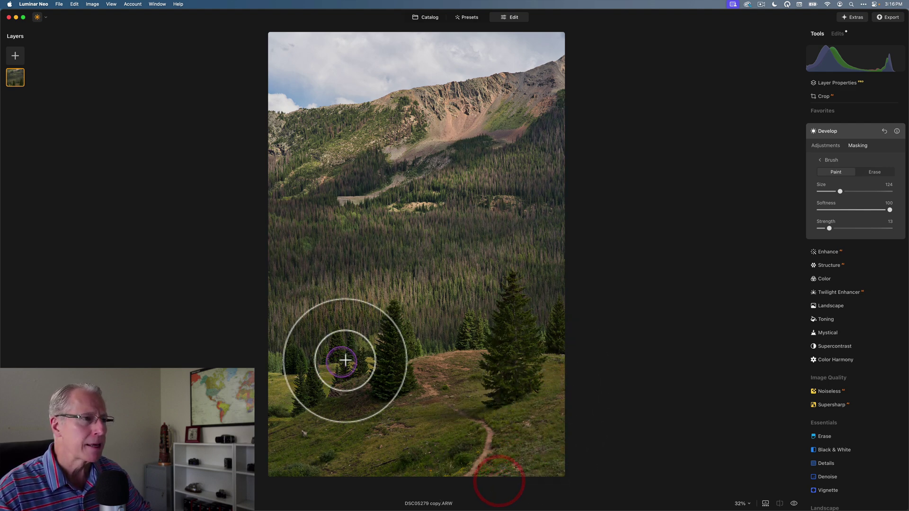
Step: Darken the masked areas to Exposure -0.54 and compare with the unedited photo
{"action": "left_click", "coordinate": [646, 268]}
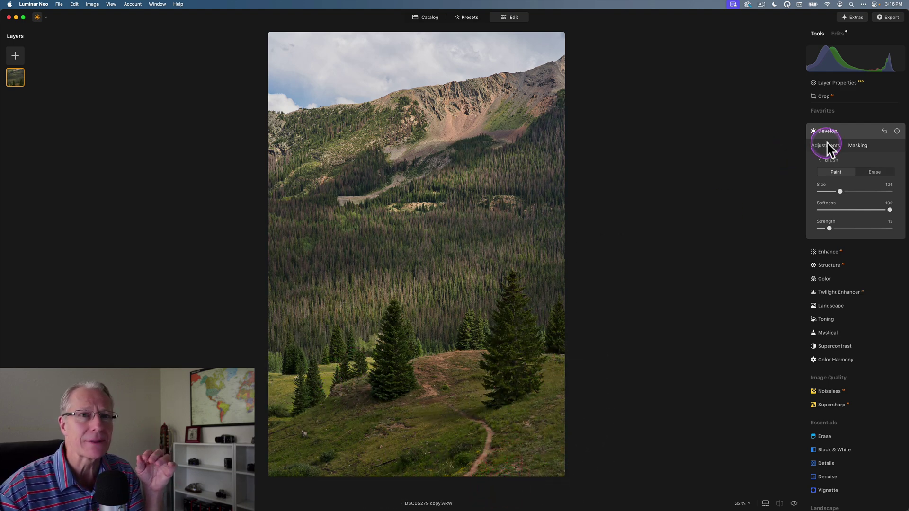
{"action": "left_click", "coordinate": [828, 145]}
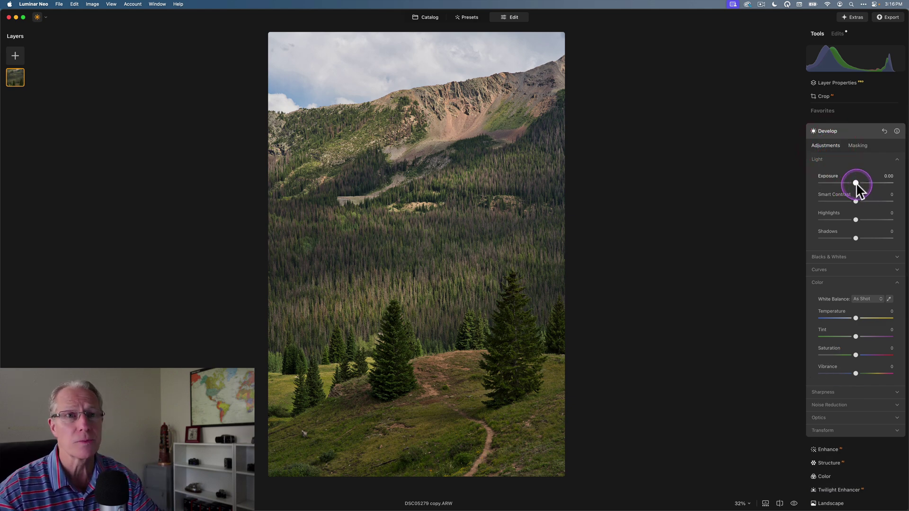
{"action": "left_click_drag", "start_coordinate": [855, 183], "coordinate": [851, 183]}
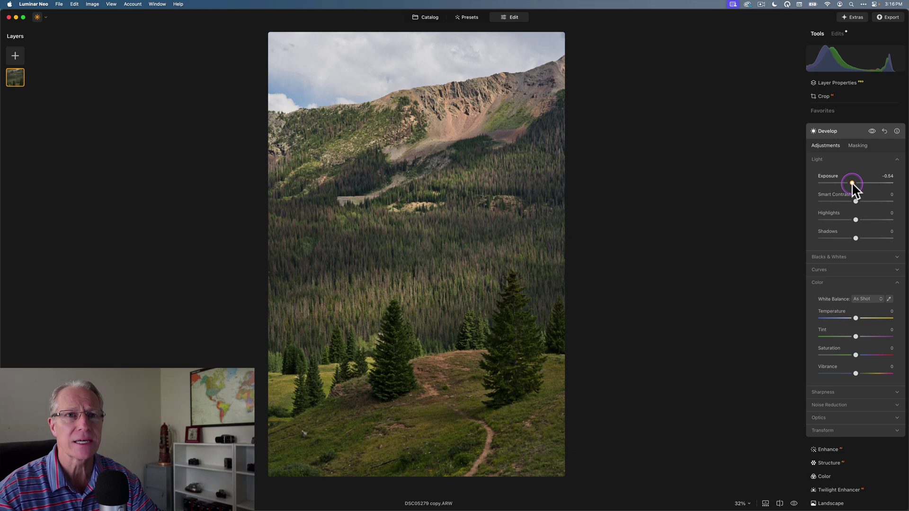
{"action": "left_click", "coordinate": [872, 131]}
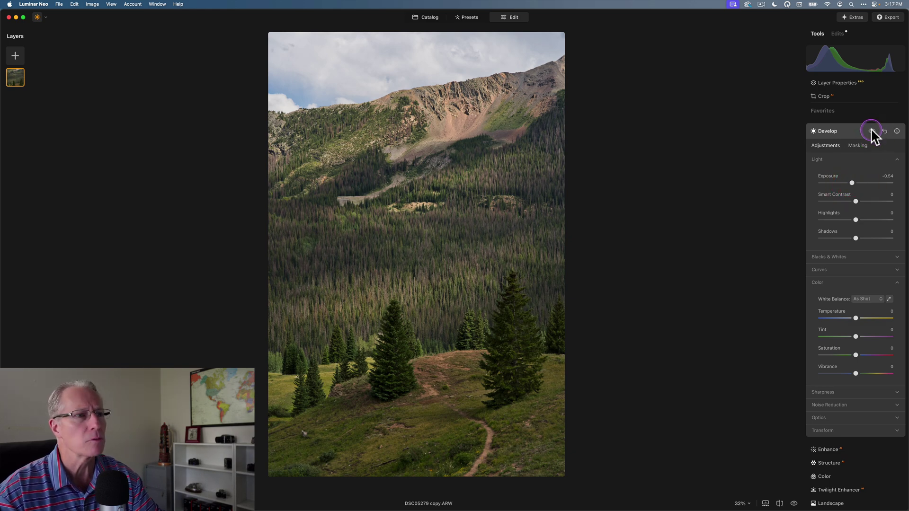
Step: Cool the masked areas to Temperature -65, compare, and collapse the Develop tool
{"action": "left_click", "coordinate": [861, 239]}
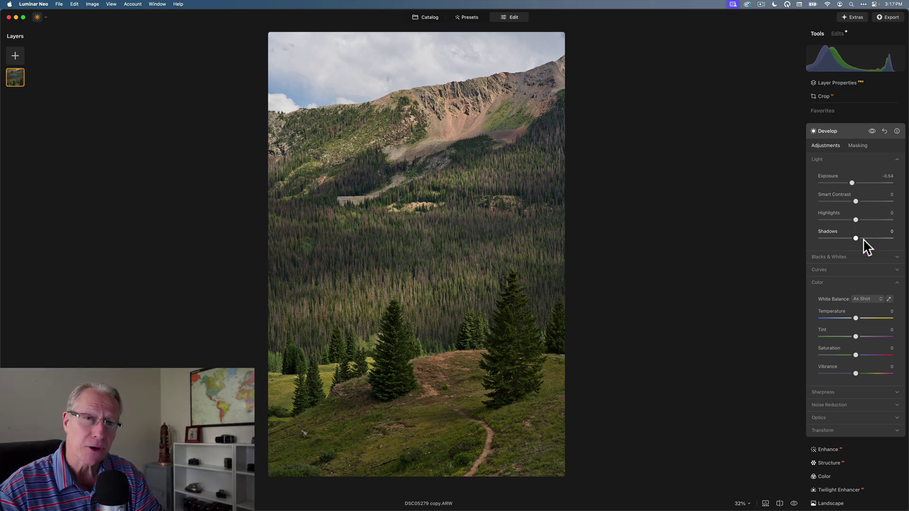
{"action": "left_click", "coordinate": [856, 337]}
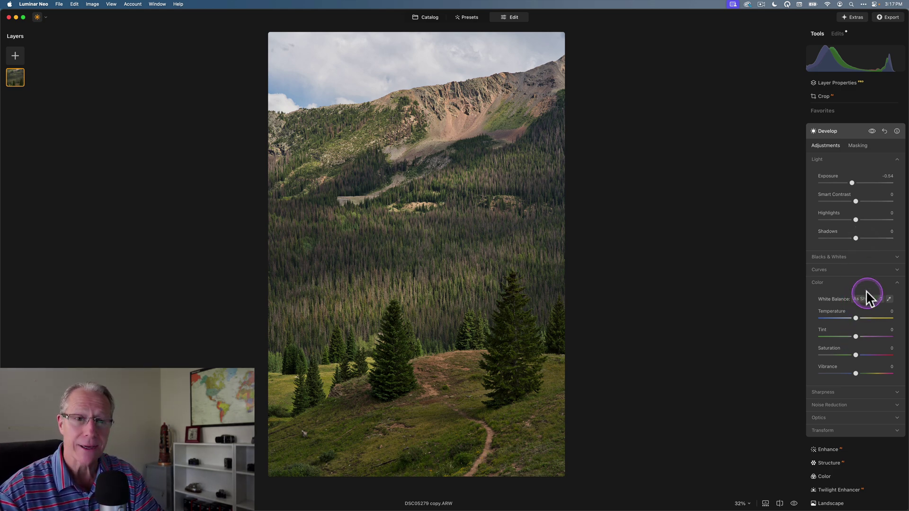
{"action": "left_click_drag", "start_coordinate": [856, 316], "coordinate": [846, 317]}
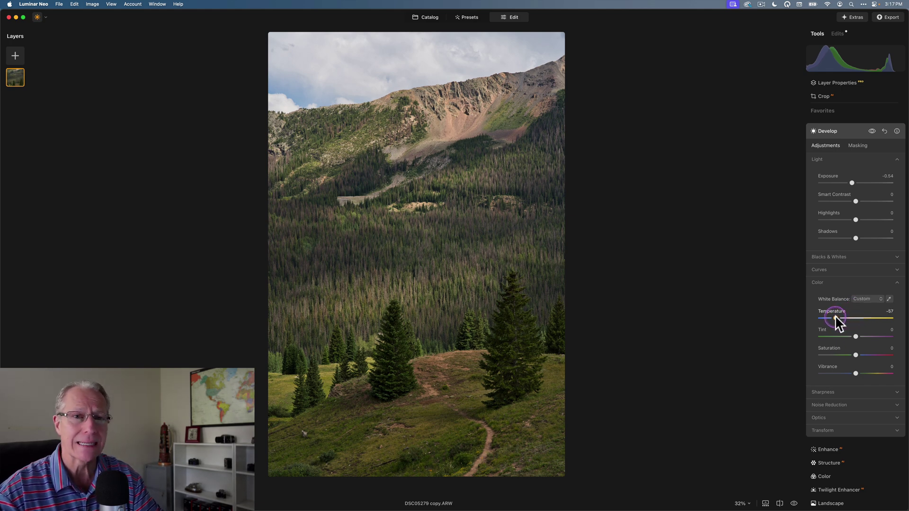
{"action": "left_click_drag", "start_coordinate": [834, 316], "coordinate": [833, 316]}
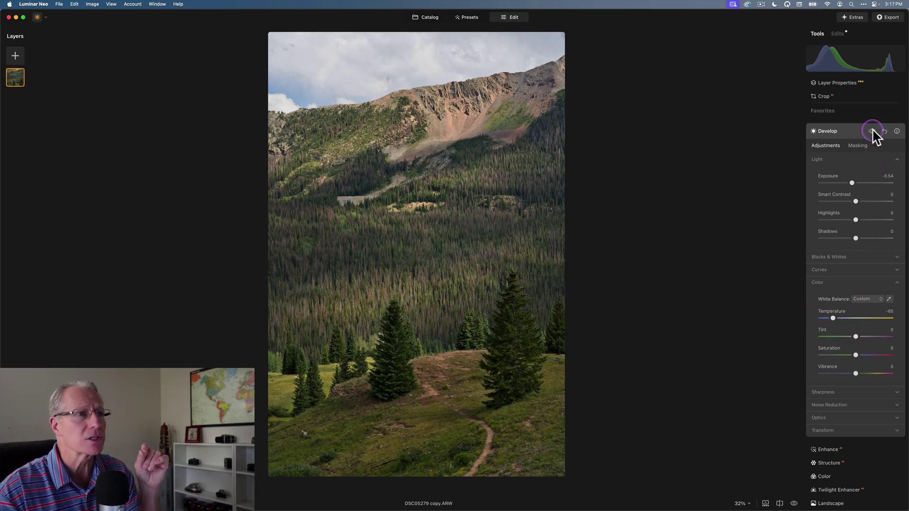
{"action": "left_click", "coordinate": [872, 130]}
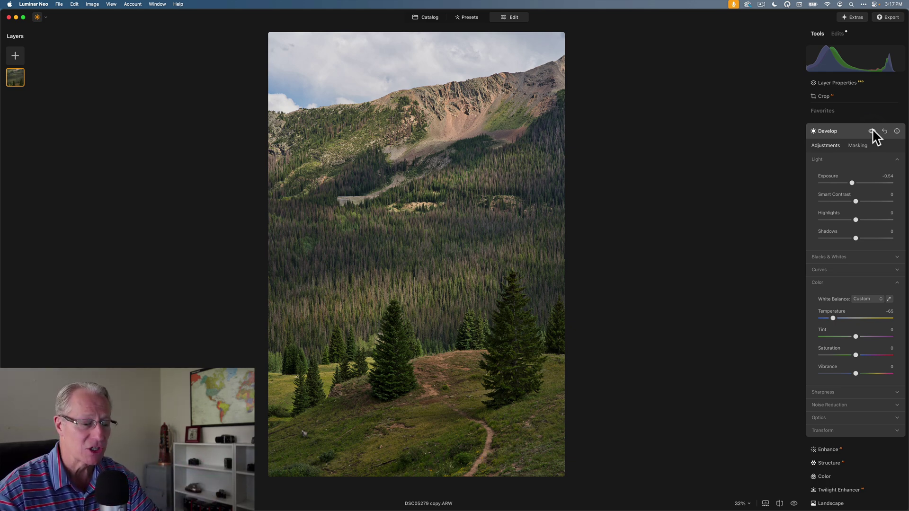
{"action": "left_click", "coordinate": [850, 126]}
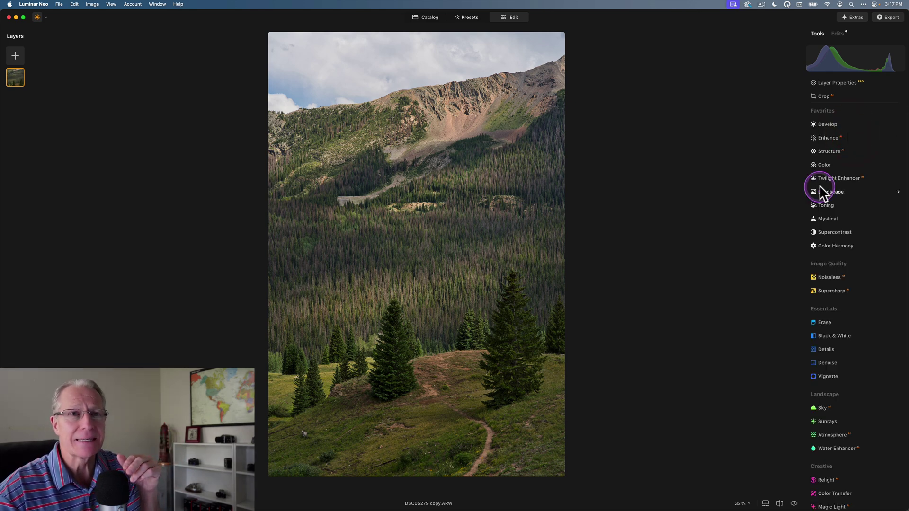
Step: In the Color tool's HSL Luminance mode, raise Yellow to 30 and compare
{"action": "left_click", "coordinate": [825, 166]}
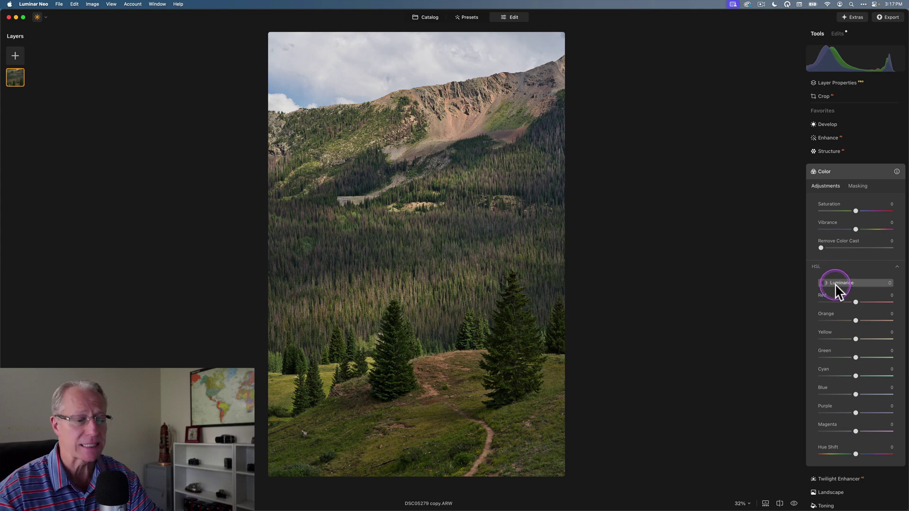
{"action": "scroll", "coordinate": [858, 338], "scroll_direction": "down", "scroll_amount": 3}
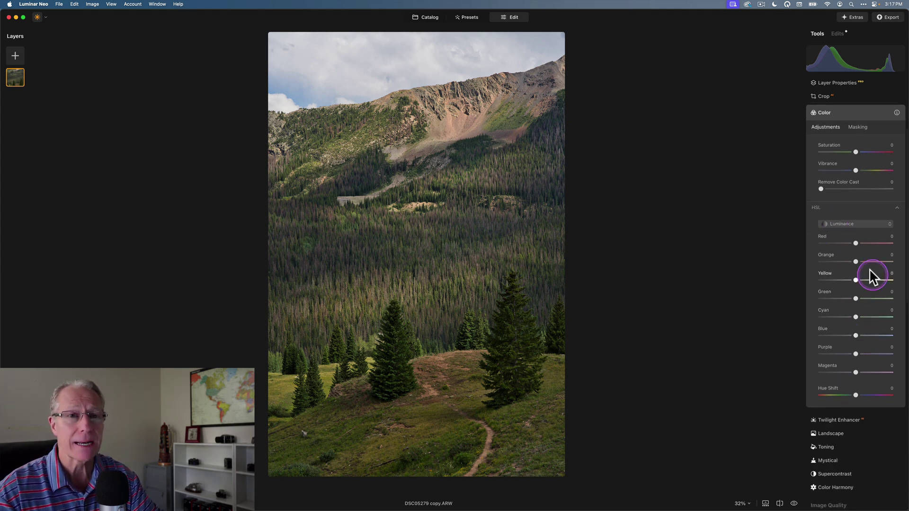
{"action": "left_click", "coordinate": [847, 223]}
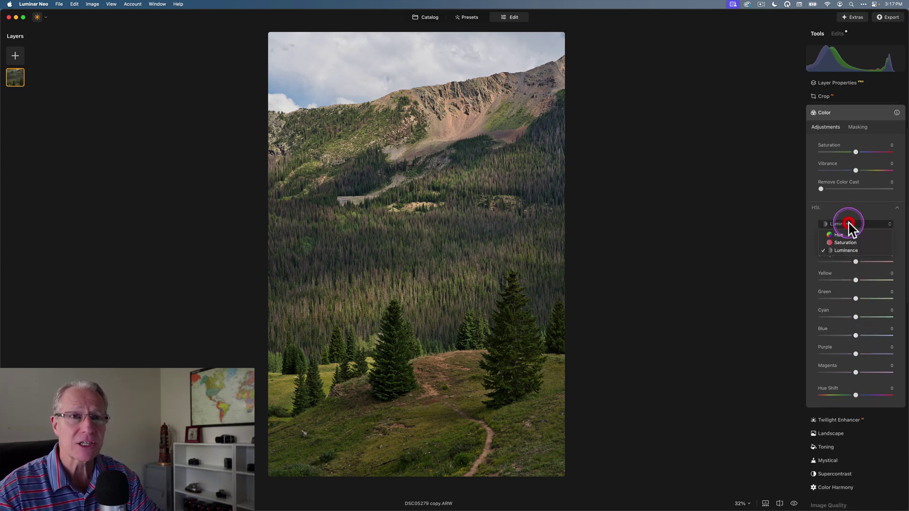
{"action": "left_click", "coordinate": [846, 250]}
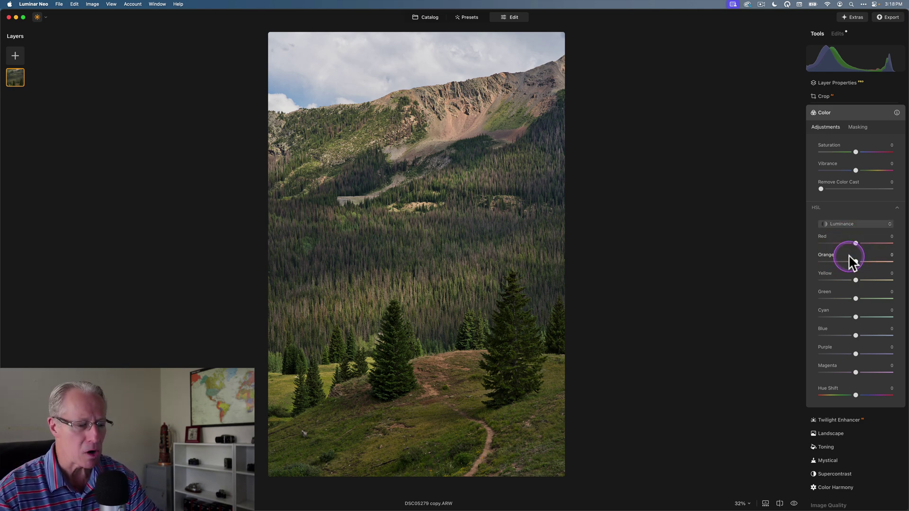
{"action": "left_click", "coordinate": [854, 280]}
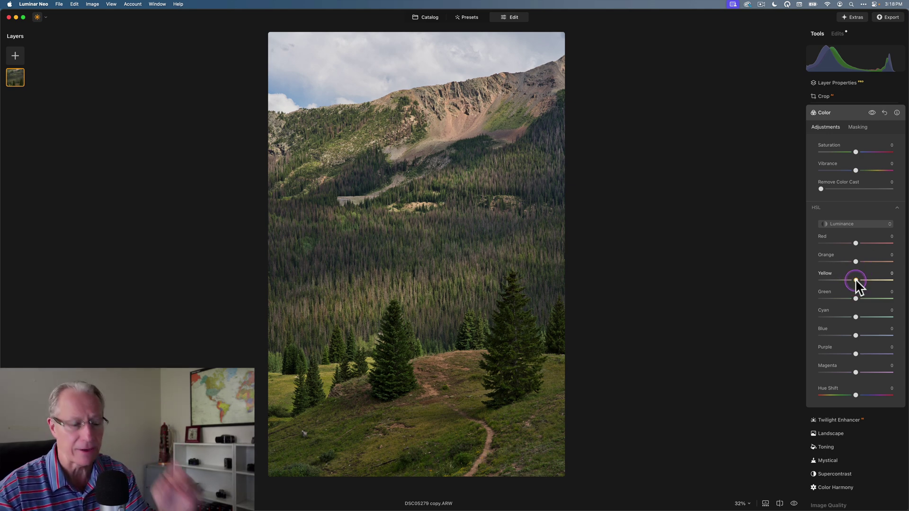
{"action": "left_click_drag", "start_coordinate": [858, 279], "coordinate": [859, 280]}
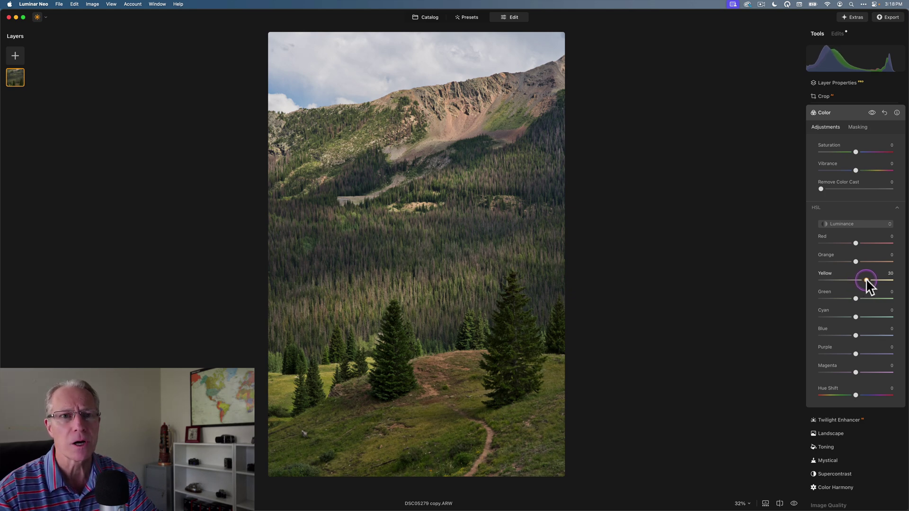
{"action": "left_click_drag", "start_coordinate": [865, 280], "coordinate": [865, 280]}
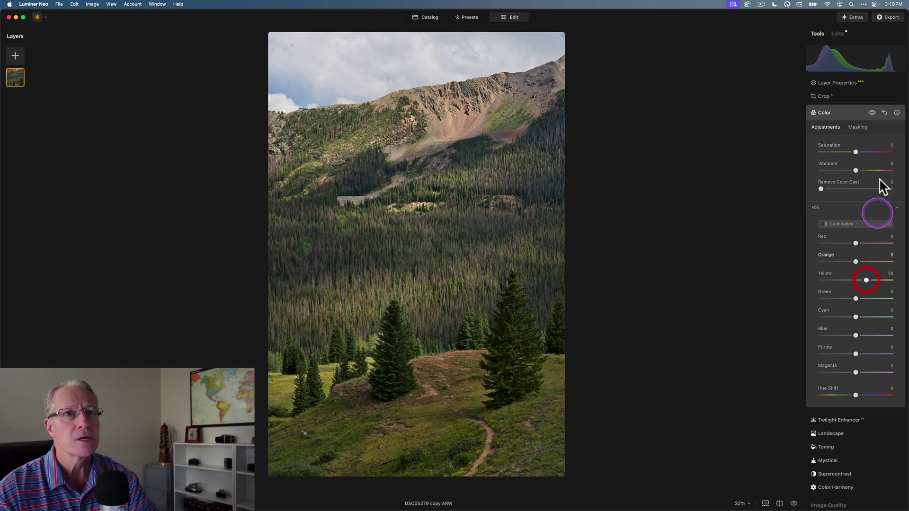
{"action": "left_click", "coordinate": [871, 112]}
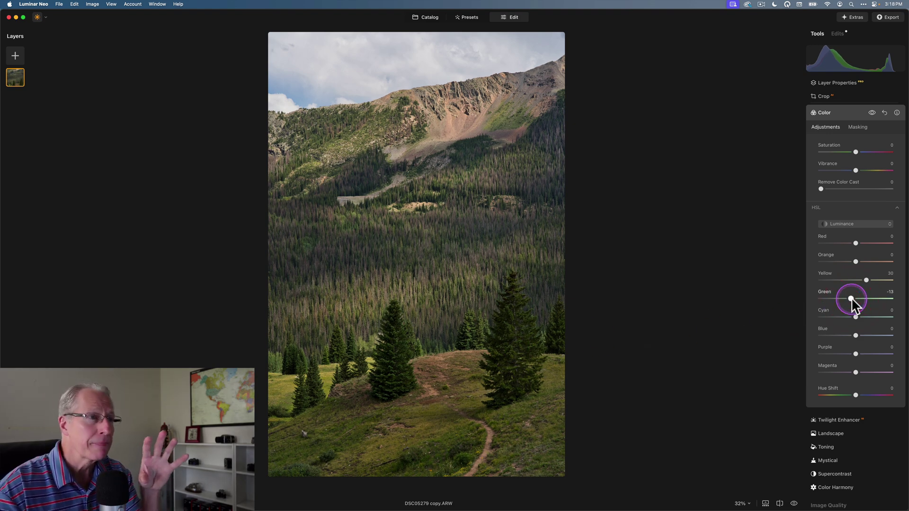
Step: Lower Green luminance to -13 and toggle the Color edits to compare
{"action": "left_click", "coordinate": [849, 263]}
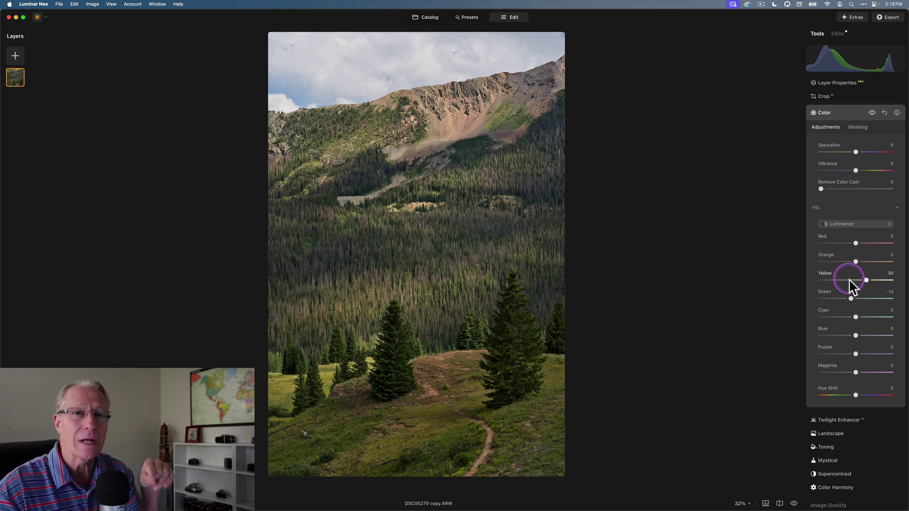
{"action": "left_click", "coordinate": [864, 263]}
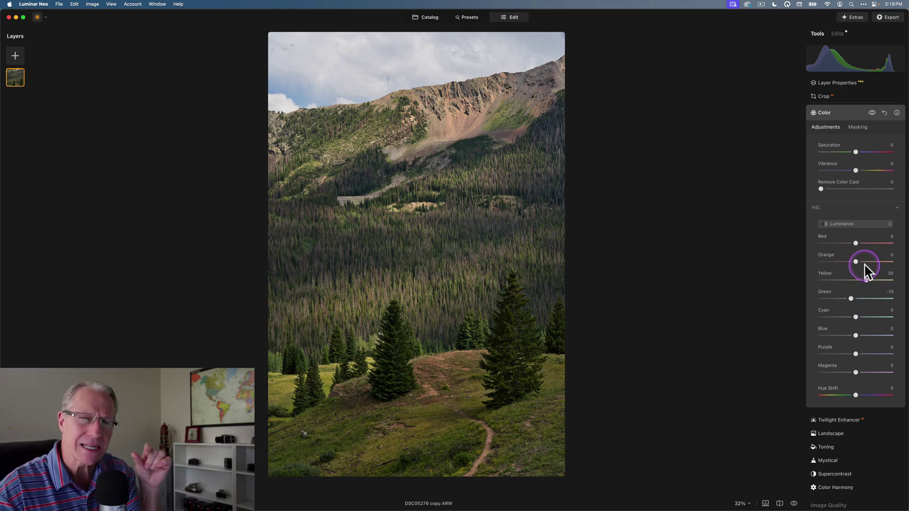
{"action": "left_click", "coordinate": [871, 142]}
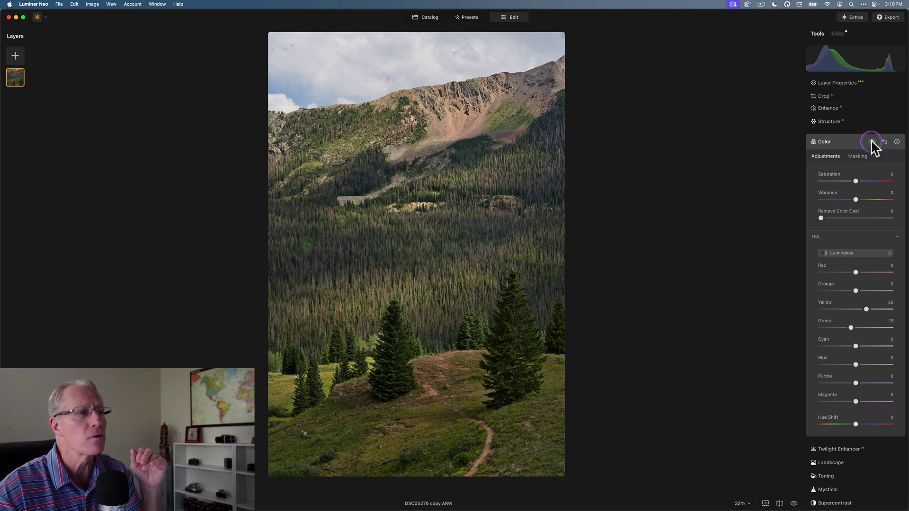
{"action": "left_click", "coordinate": [871, 141]}
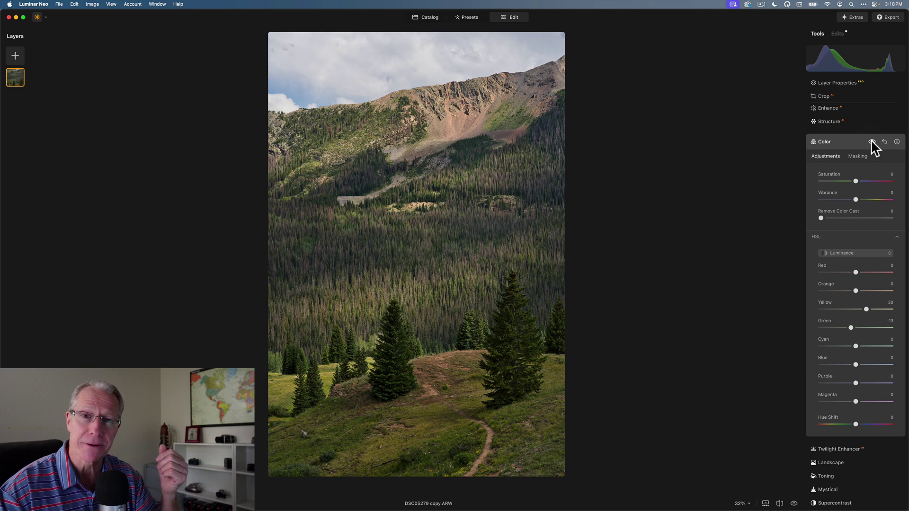
Step: Limit the Color edits to a colour mask sampled from the green foreground tree, Range 37
{"action": "left_click", "coordinate": [846, 141]}
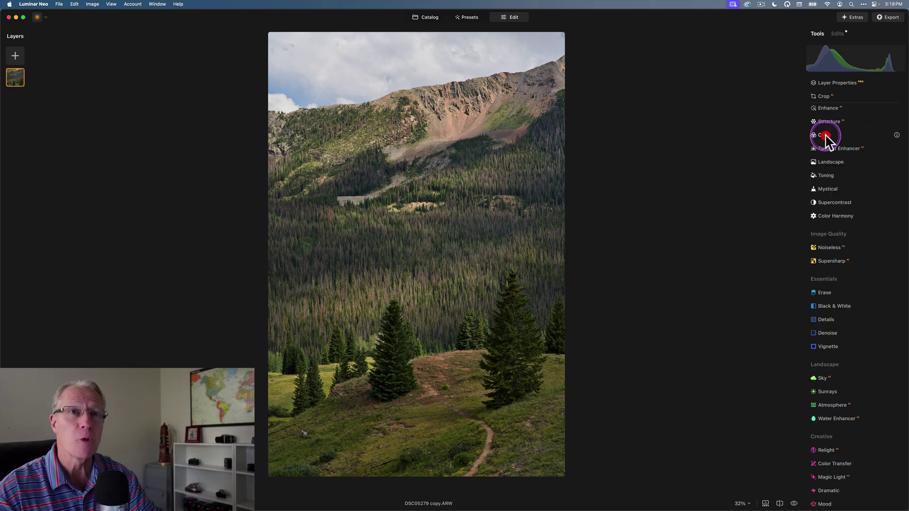
{"action": "left_click", "coordinate": [828, 136]}
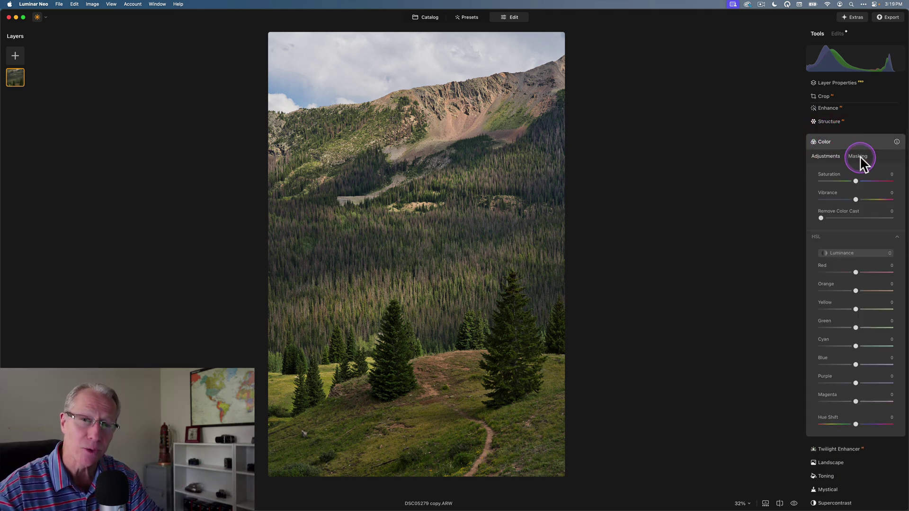
{"action": "left_click", "coordinate": [858, 156]}
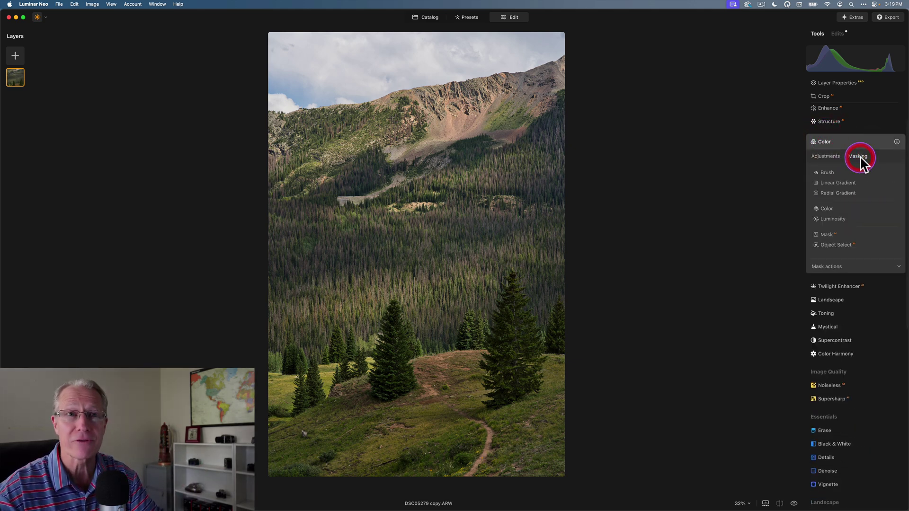
{"action": "left_click", "coordinate": [825, 208]}
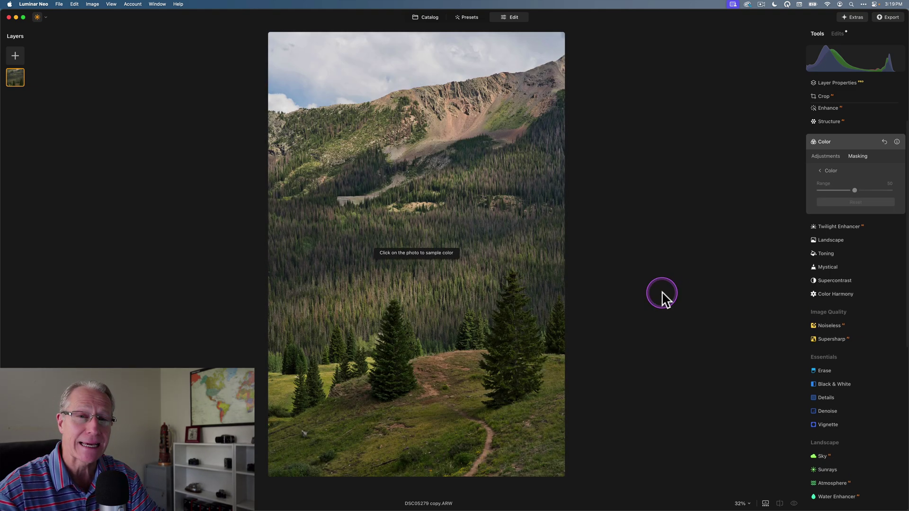
{"action": "left_click", "coordinate": [388, 357]}
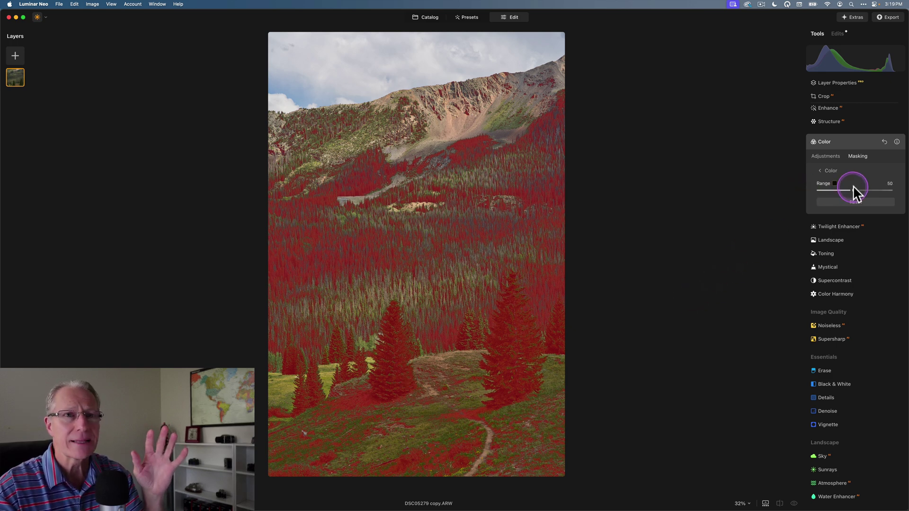
{"action": "left_click_drag", "start_coordinate": [854, 190], "coordinate": [845, 189]}
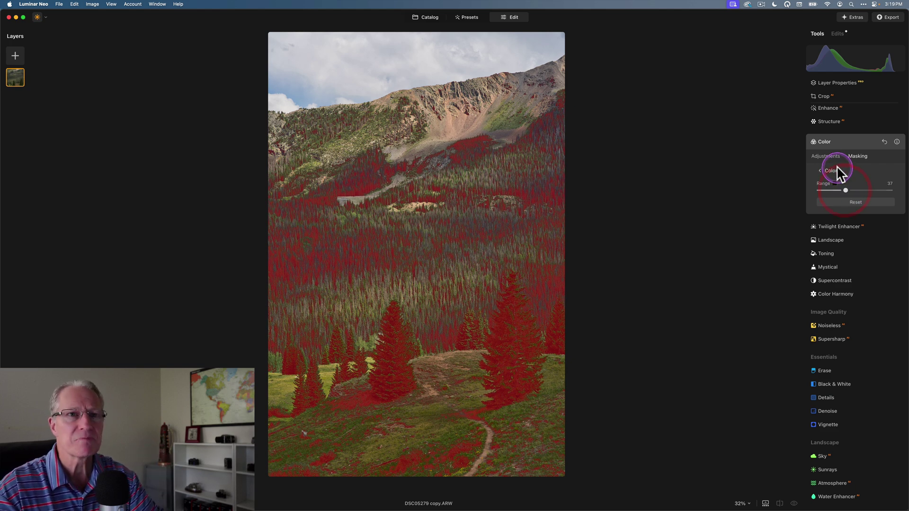
Step: Switch HSL to Hue and shift Green to +50 and Cyan to -37, then compare
{"action": "left_click", "coordinate": [832, 157]}
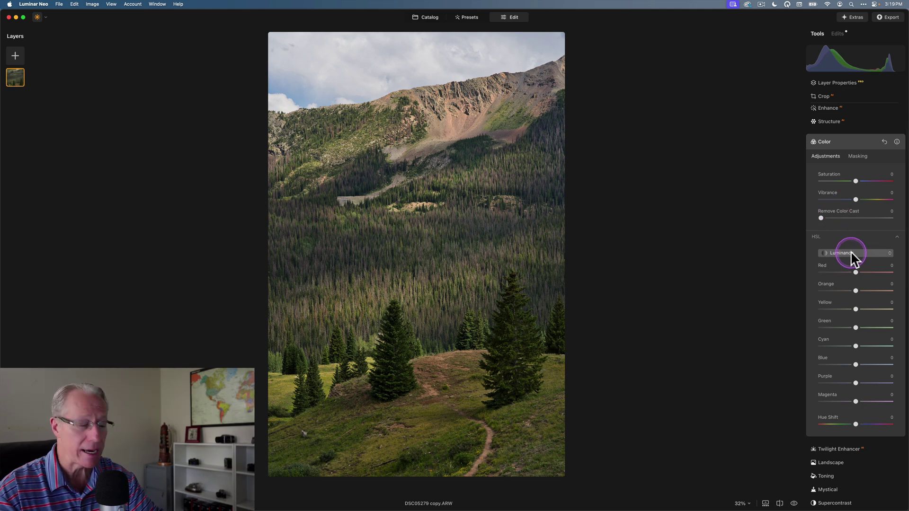
{"action": "left_click", "coordinate": [851, 251]}
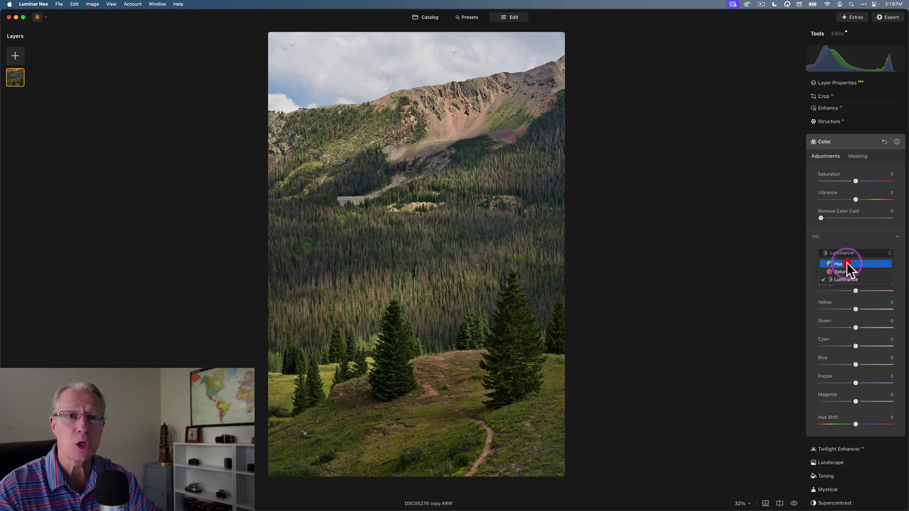
{"action": "left_click", "coordinate": [847, 262]}
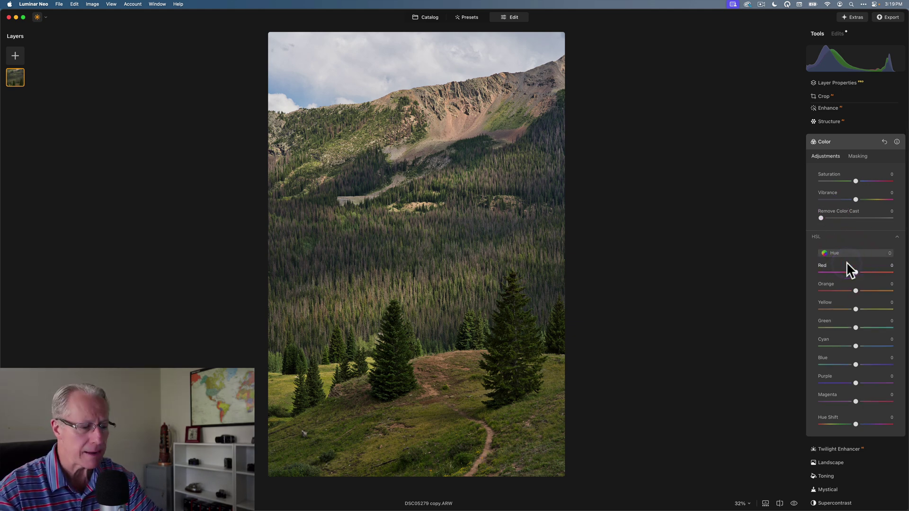
{"action": "left_click_drag", "start_coordinate": [855, 328], "coordinate": [873, 326]}
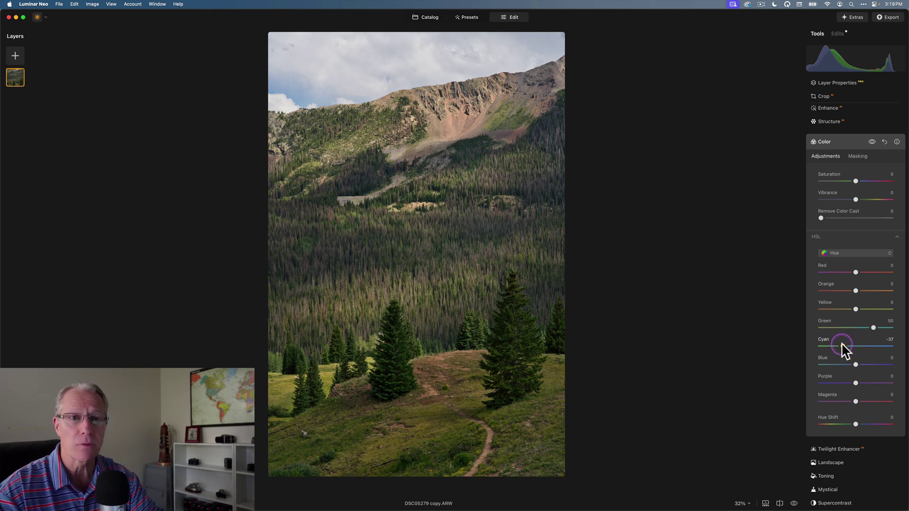
{"action": "left_click", "coordinate": [841, 345]}
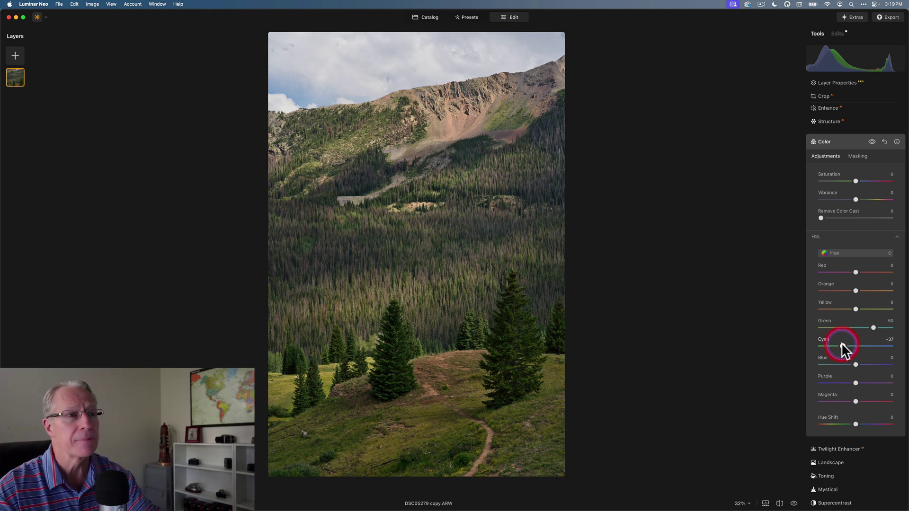
{"action": "left_click", "coordinate": [870, 140]}
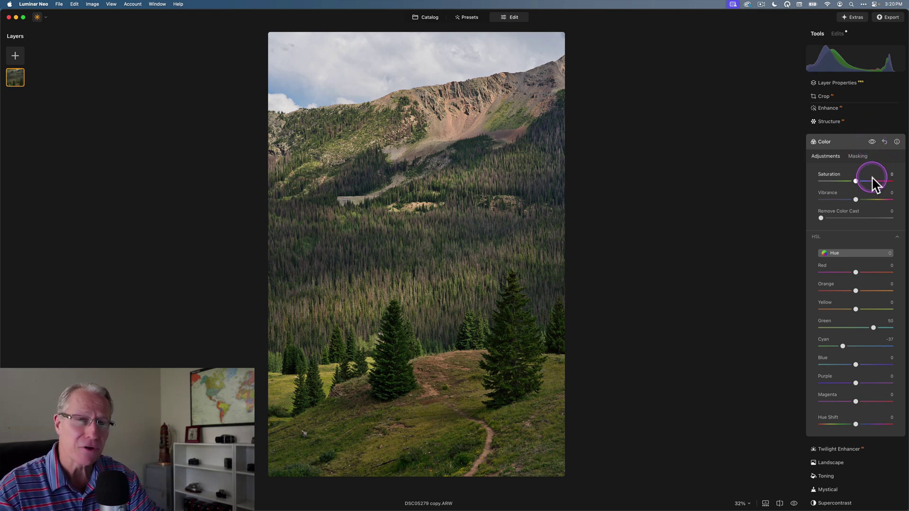
Step: Switch HSL to Luminance and raise Green to 40, comparing before and after
{"action": "left_click", "coordinate": [850, 253]}
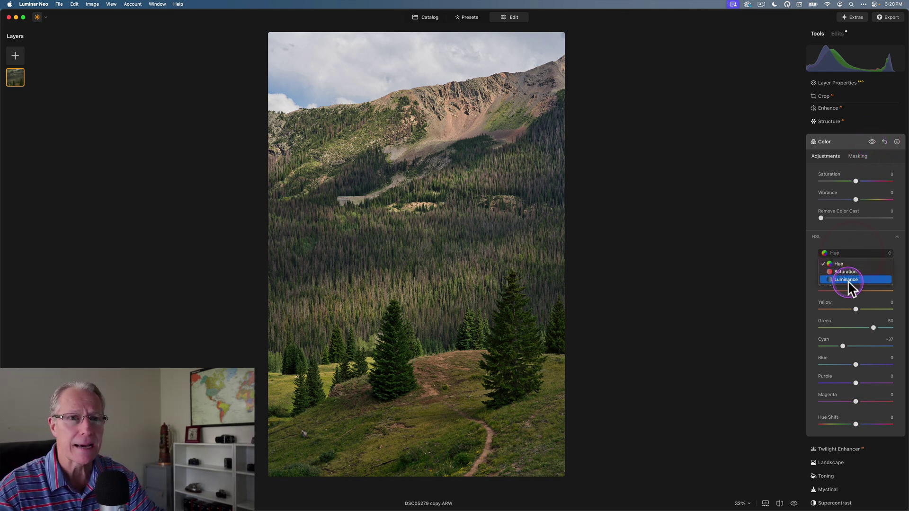
{"action": "left_click", "coordinate": [847, 280]}
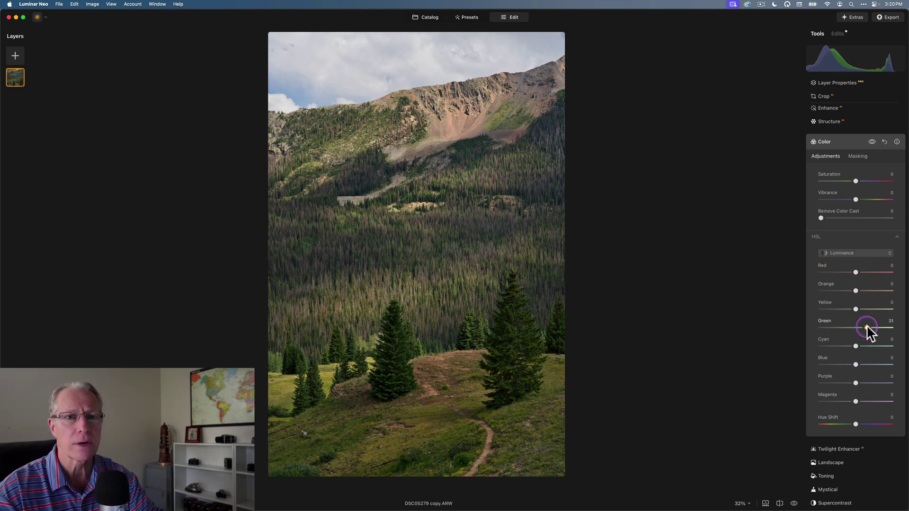
{"action": "left_click_drag", "start_coordinate": [868, 324], "coordinate": [870, 325]}
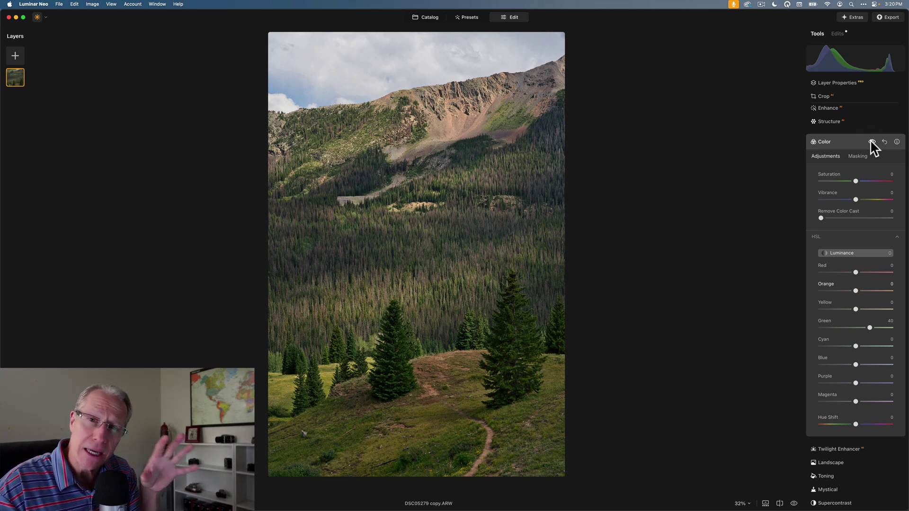
{"action": "left_click", "coordinate": [871, 141]}
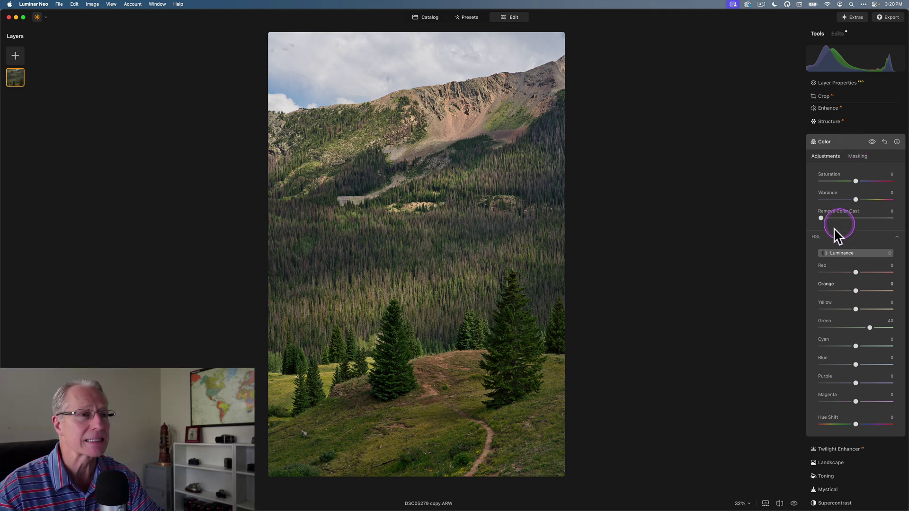
Step: Set the Enhance tool's Accent to 14 and show its Masking options
{"action": "left_click", "coordinate": [845, 141]}
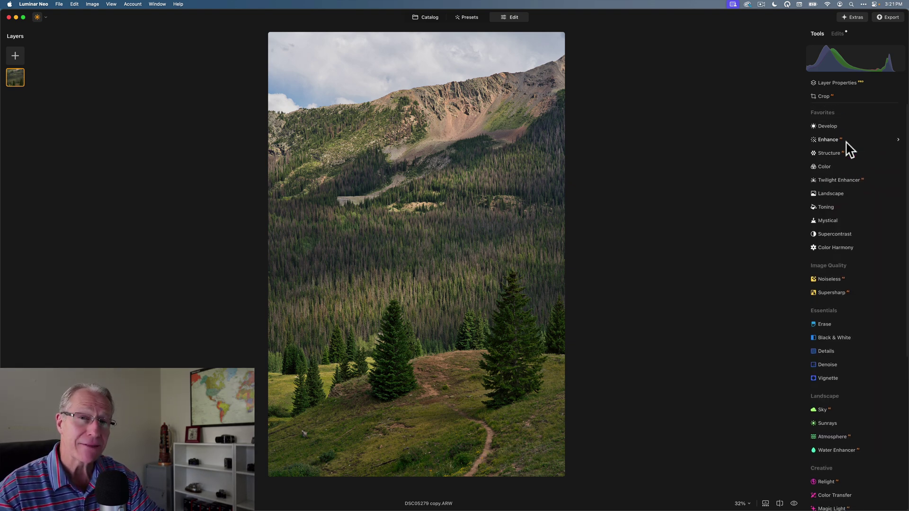
{"action": "left_click", "coordinate": [833, 142]}
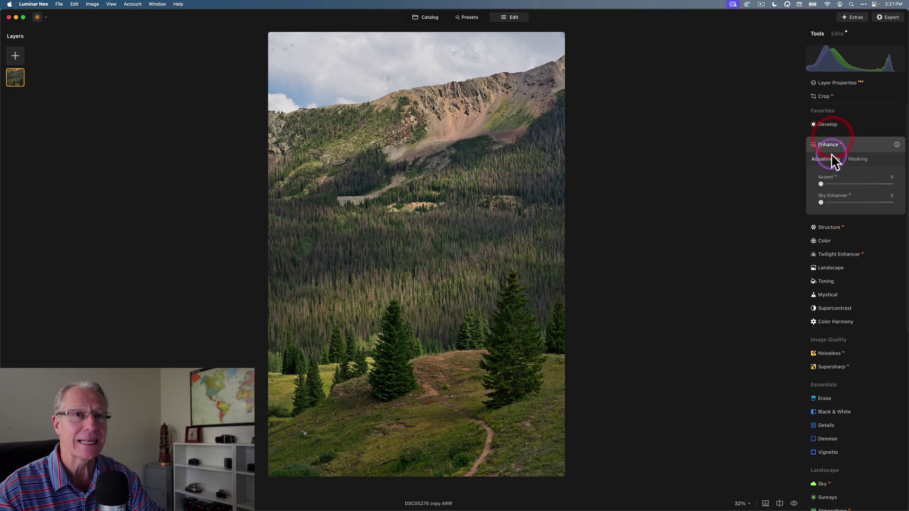
{"action": "left_click", "coordinate": [832, 184]}
{"action": "mouse_move", "coordinate": [833, 182]}
{"action": "left_mouse_down"}
{"action": "mouse_move", "coordinate": [883, 182]}
{"action": "mouse_move", "coordinate": [828, 182]}
{"action": "left_mouse_up"}
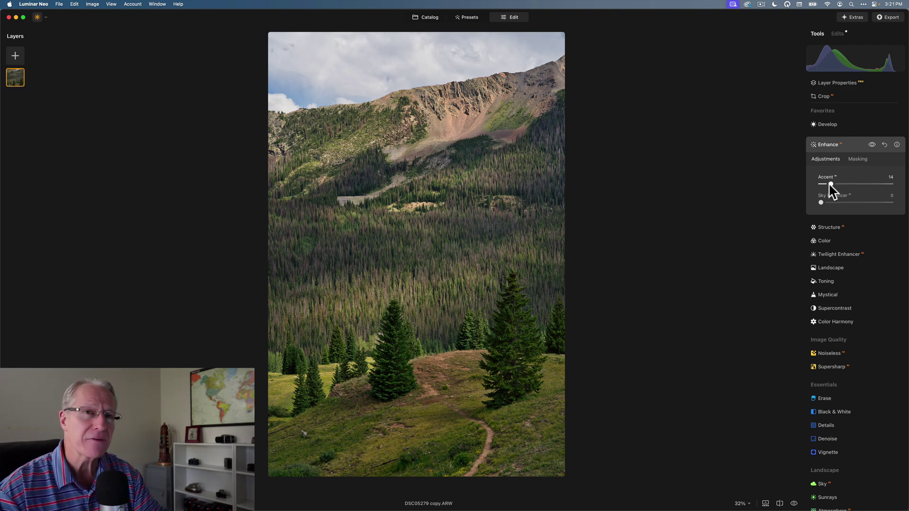
{"action": "left_click", "coordinate": [810, 197]}
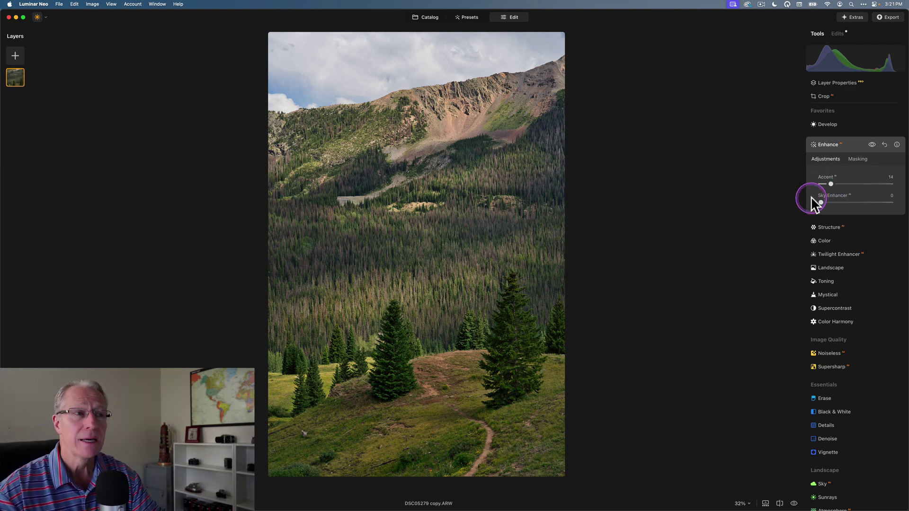
{"action": "left_click", "coordinate": [857, 159]}
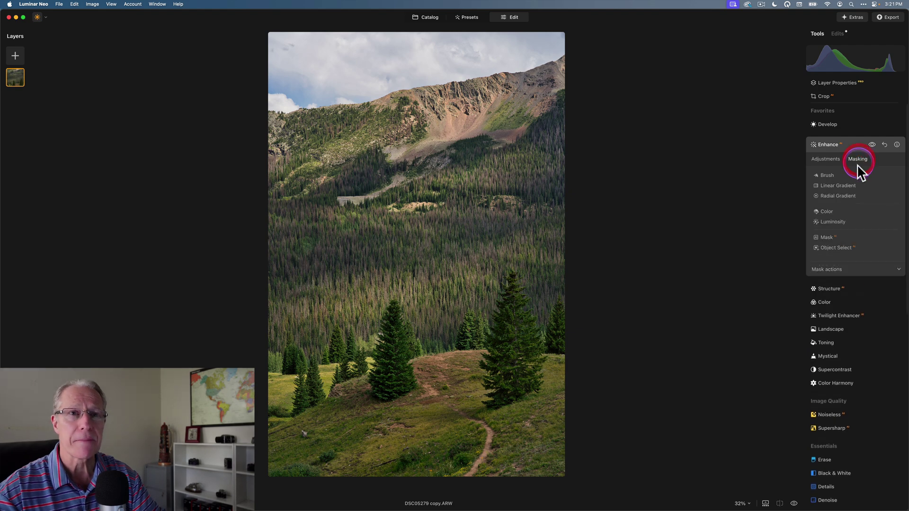
{"action": "left_click", "coordinate": [834, 222]}
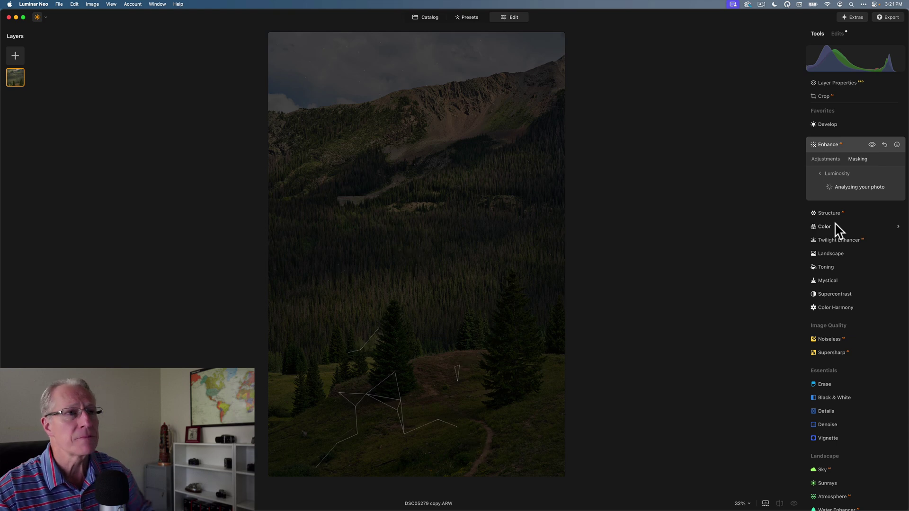
{"action": "left_click", "coordinate": [834, 214]}
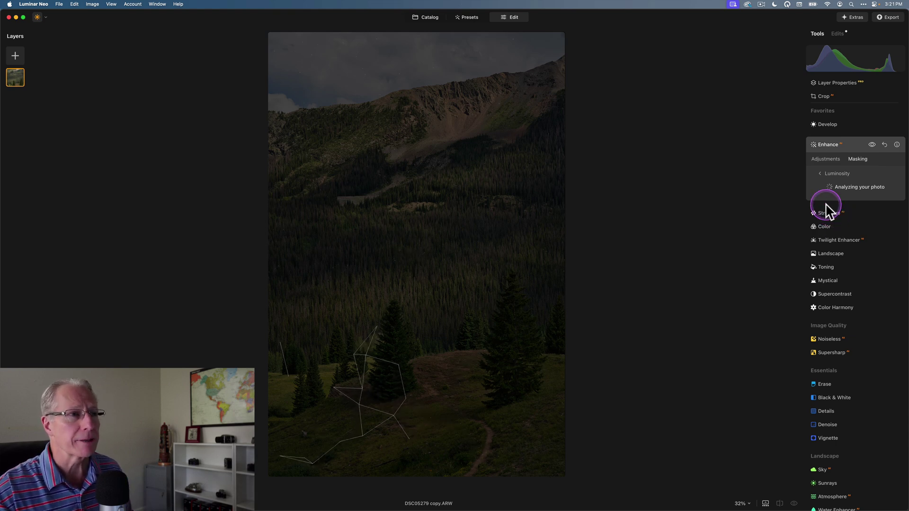
{"action": "left_click", "coordinate": [818, 196]}
{"action": "left_click_drag", "start_coordinate": [819, 196], "coordinate": [866, 197]}
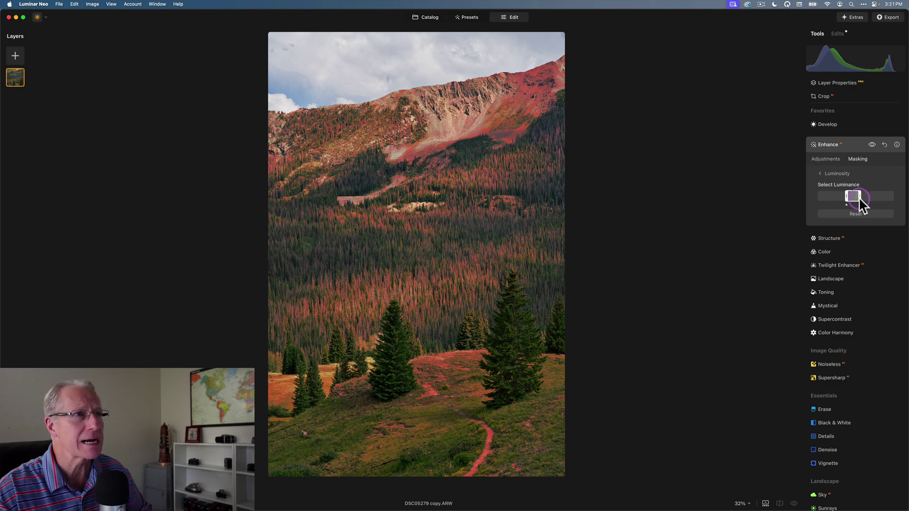
{"action": "left_click_drag", "start_coordinate": [856, 197], "coordinate": [855, 198]}
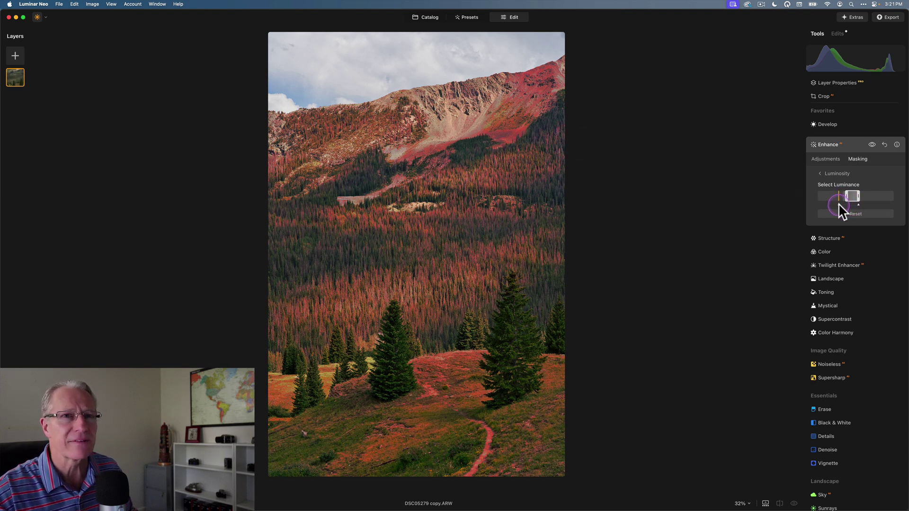
{"action": "left_click", "coordinate": [838, 204]}
{"action": "left_click", "coordinate": [851, 197]}
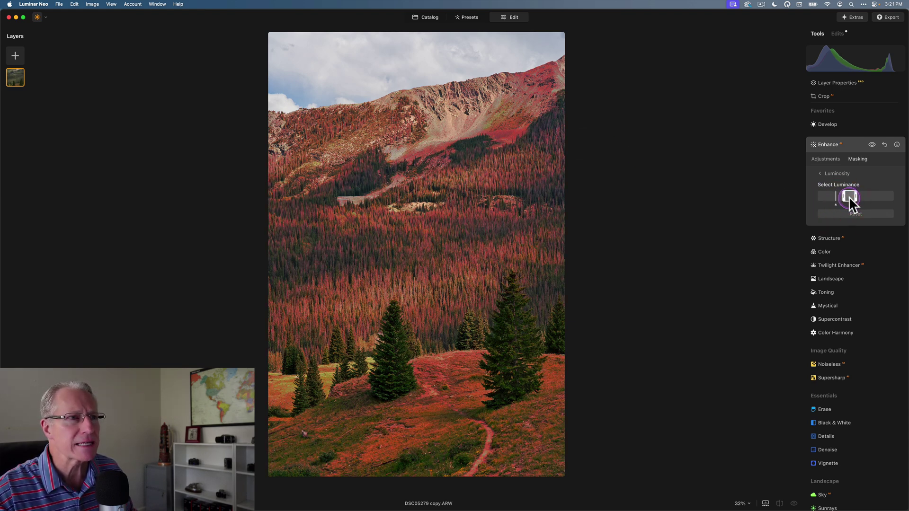
{"action": "mouse_move", "coordinate": [848, 197]}
{"action": "left_mouse_down"}
{"action": "mouse_move", "coordinate": [855, 201]}
{"action": "mouse_move", "coordinate": [847, 195]}
{"action": "left_mouse_up"}
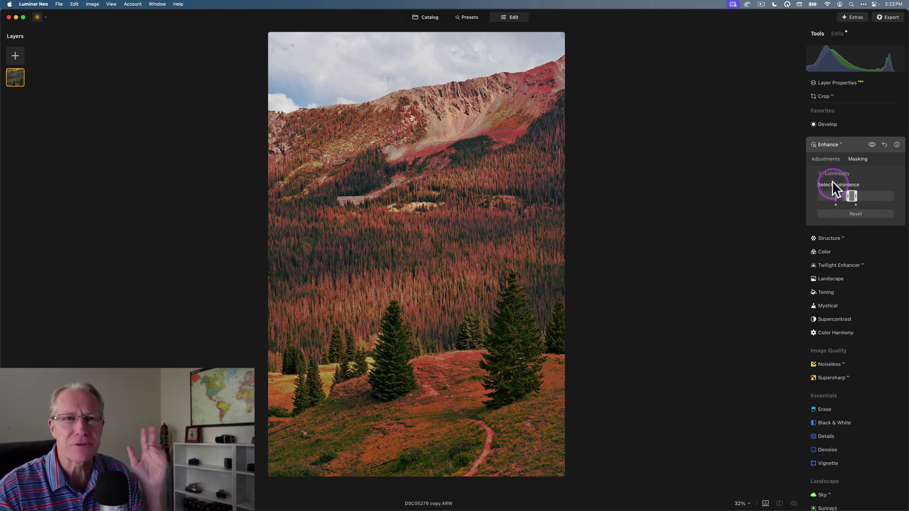
{"action": "left_click", "coordinate": [828, 159]}
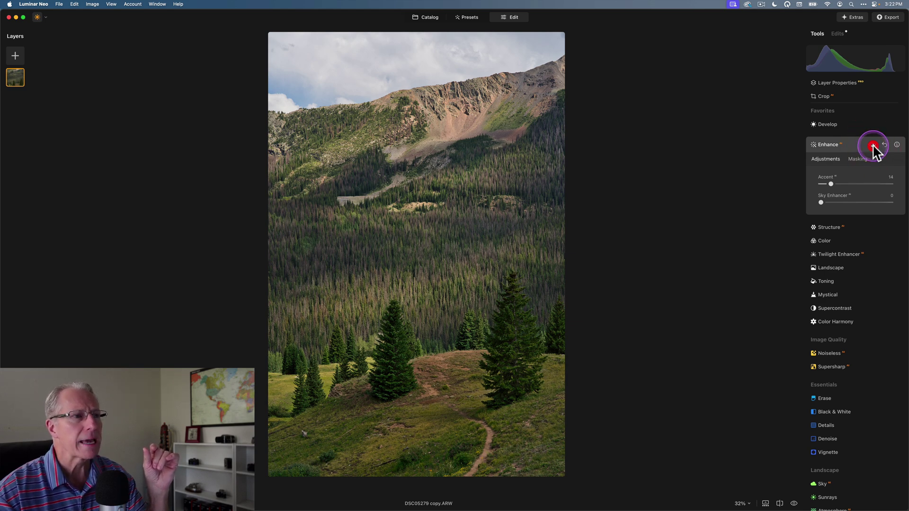
{"action": "left_click", "coordinate": [871, 145]}
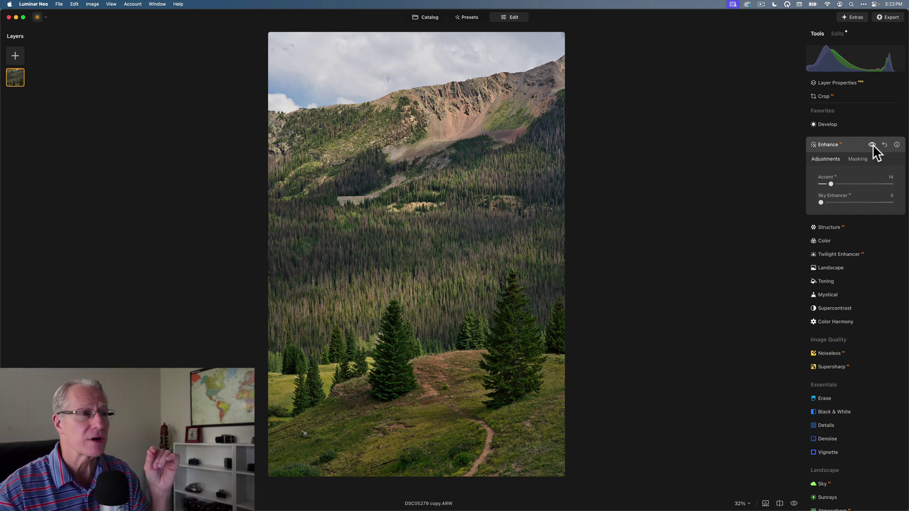
{"action": "left_click_drag", "start_coordinate": [873, 144], "coordinate": [853, 147]}
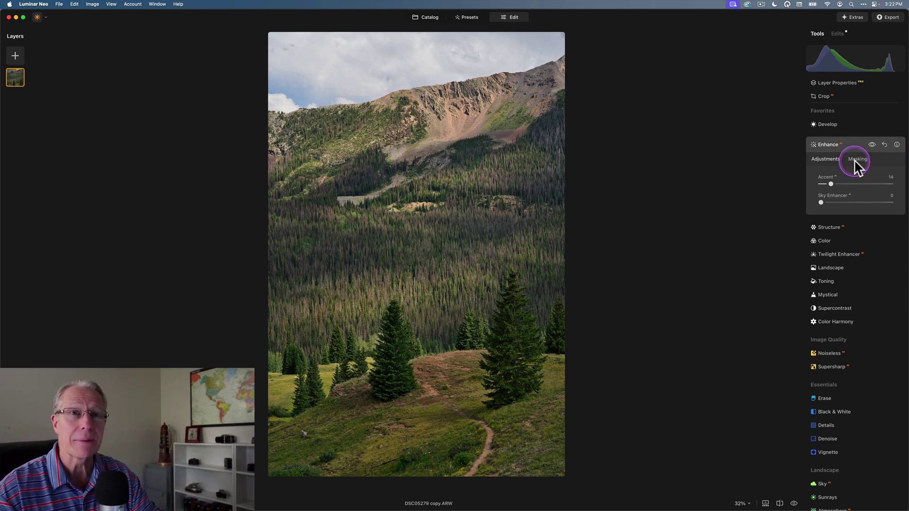
Step: Copy the Enhance tool's mask from its Mask actions
{"action": "left_click", "coordinate": [855, 159]}
{"action": "left_click", "coordinate": [820, 175]}
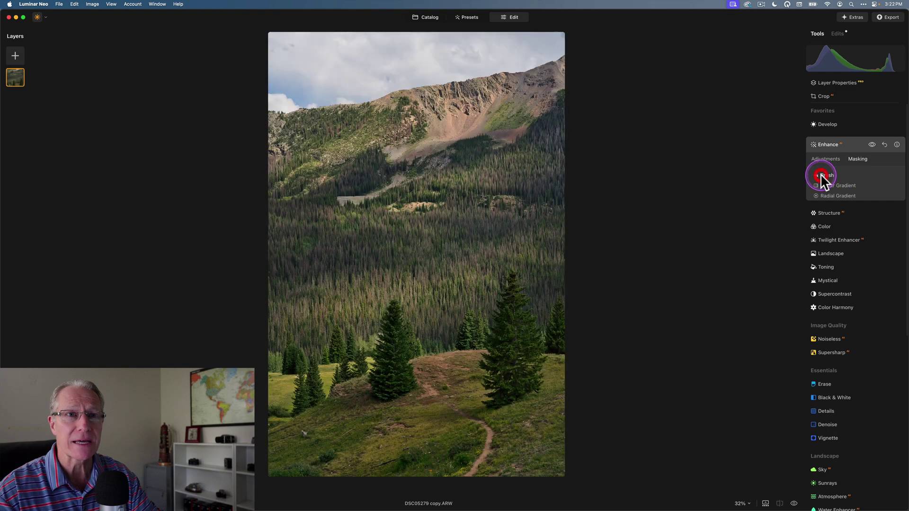
{"action": "left_click", "coordinate": [821, 265]}
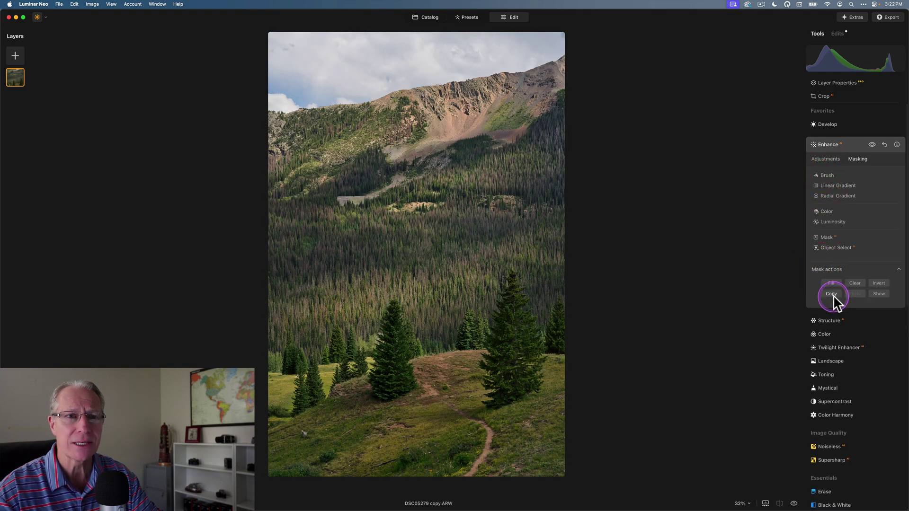
{"action": "left_click", "coordinate": [833, 293]}
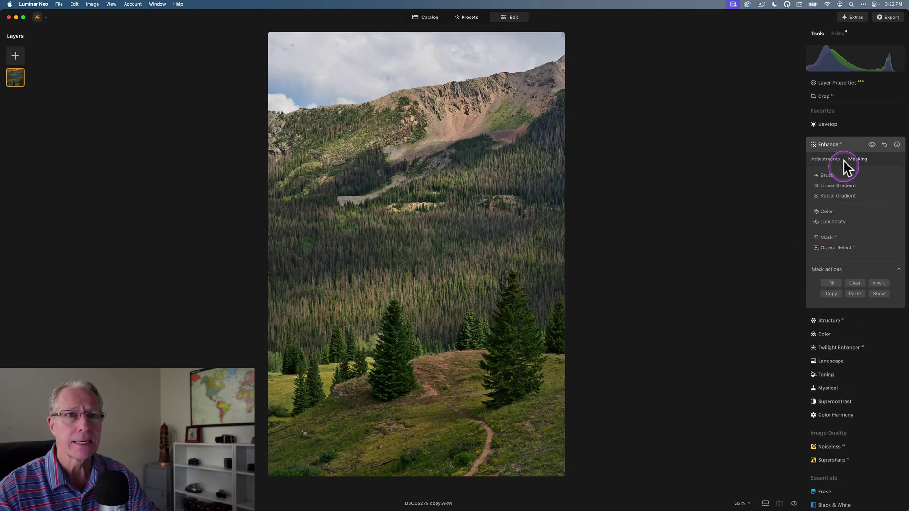
Step: Paste the copied mask onto the Toning tool and check it with the overlay
{"action": "left_click", "coordinate": [845, 144]}
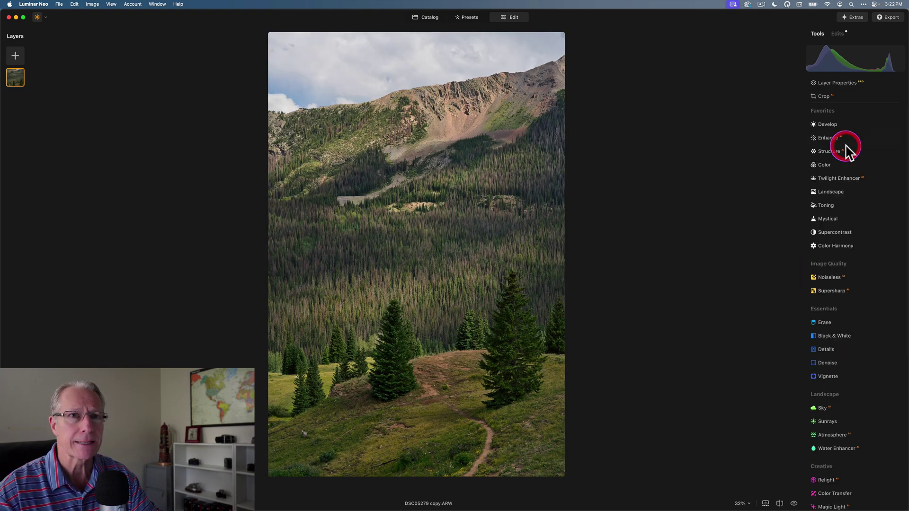
{"action": "left_click", "coordinate": [829, 207]}
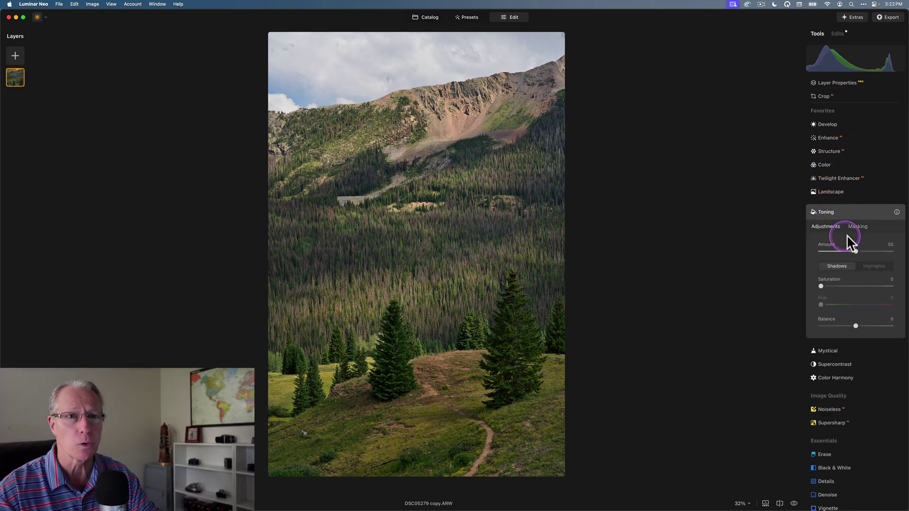
{"action": "left_click", "coordinate": [858, 227]}
{"action": "left_click", "coordinate": [826, 336]}
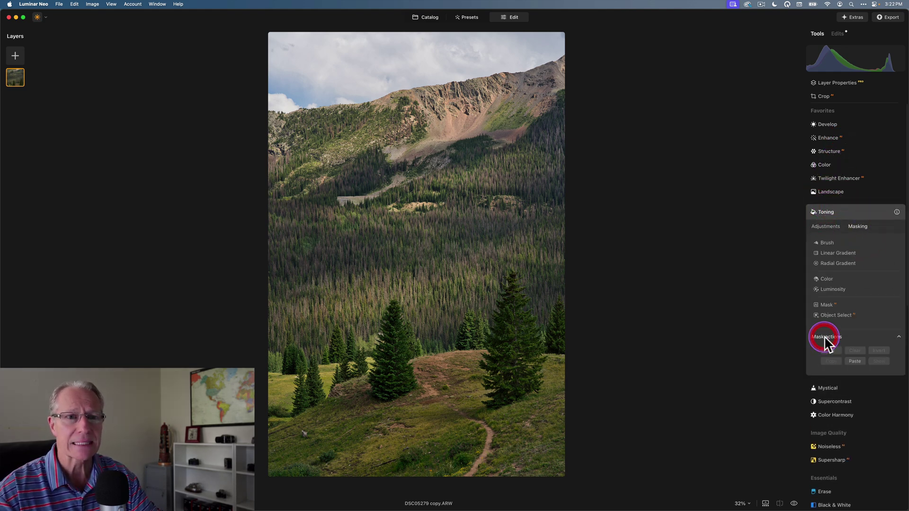
{"action": "left_click", "coordinate": [855, 361]}
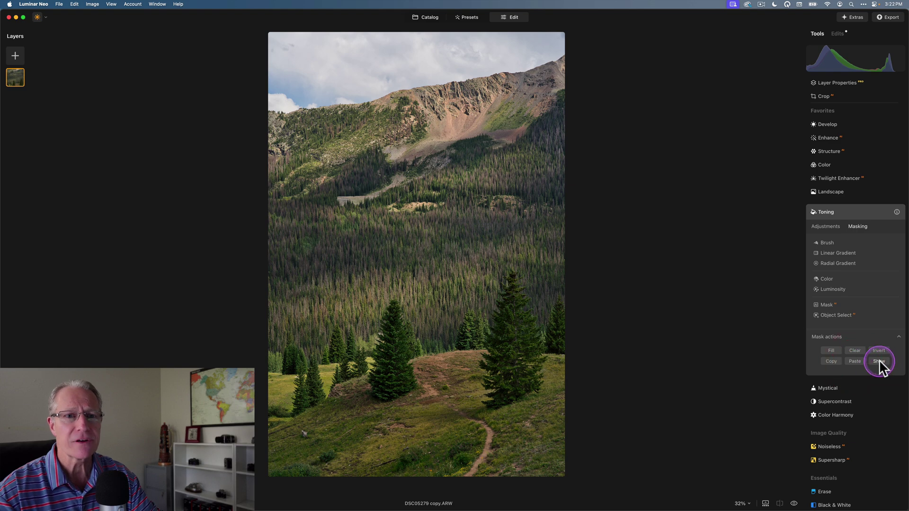
{"action": "left_click", "coordinate": [879, 361]}
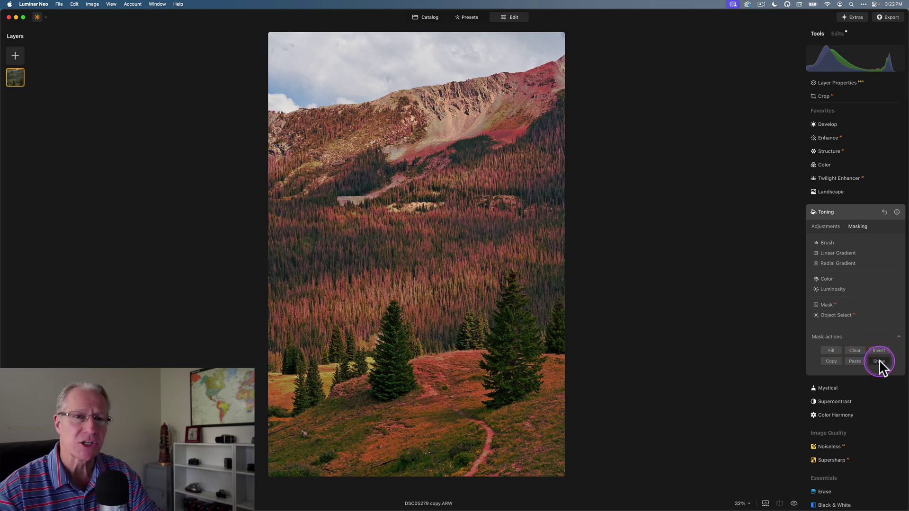
{"action": "left_click", "coordinate": [879, 361]}
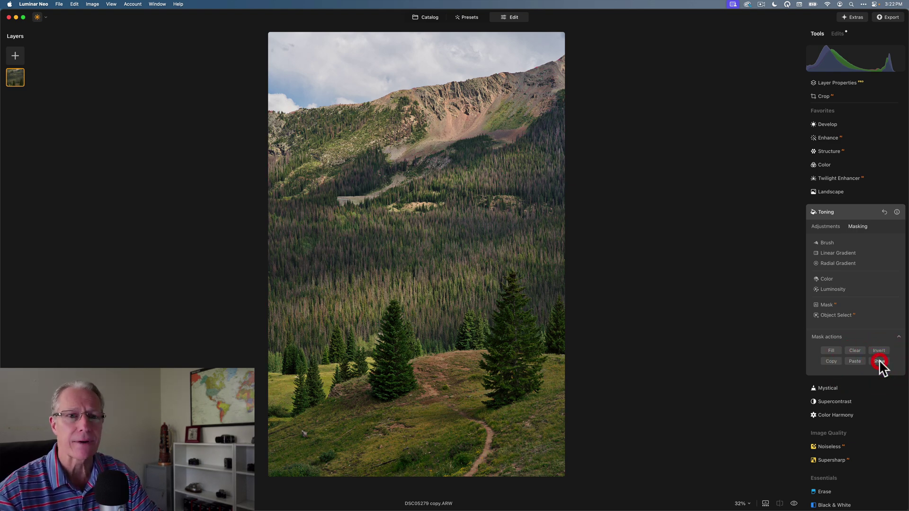
Step: Tone the highlights with Saturation 35 at Hue 0, toggling the effect to compare
{"action": "left_click", "coordinate": [831, 226]}
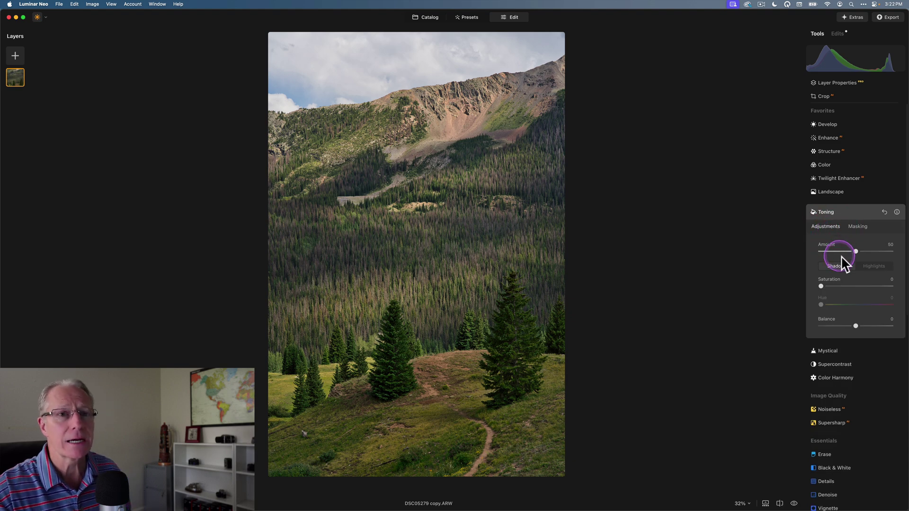
{"action": "left_click", "coordinate": [870, 266]}
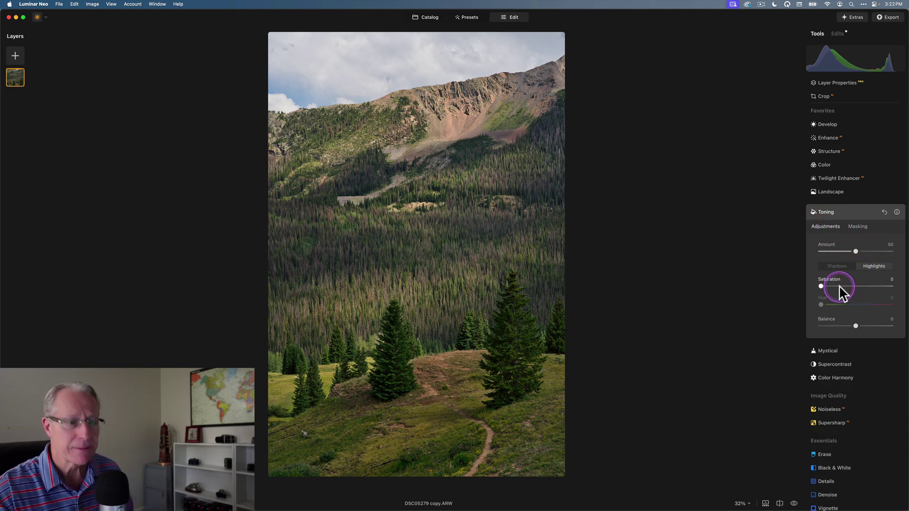
{"action": "left_click_drag", "start_coordinate": [839, 287], "coordinate": [841, 287]}
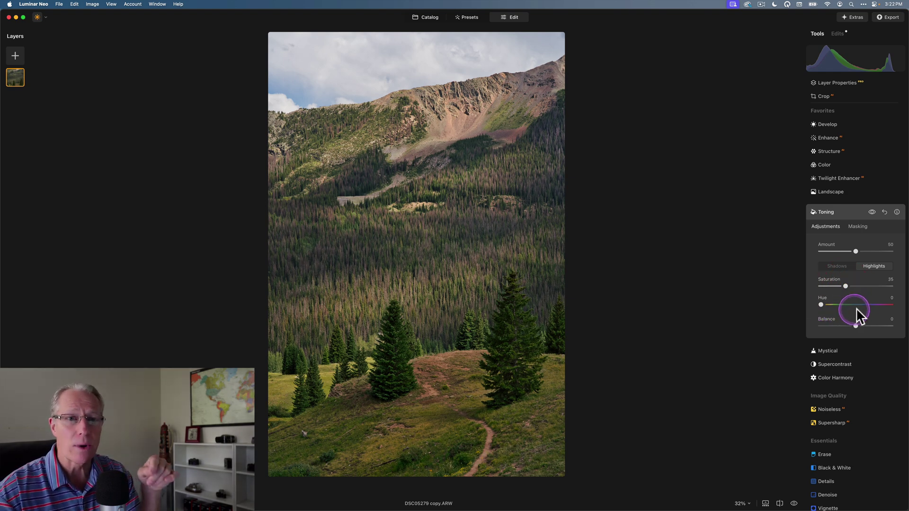
{"action": "left_click", "coordinate": [871, 212]}
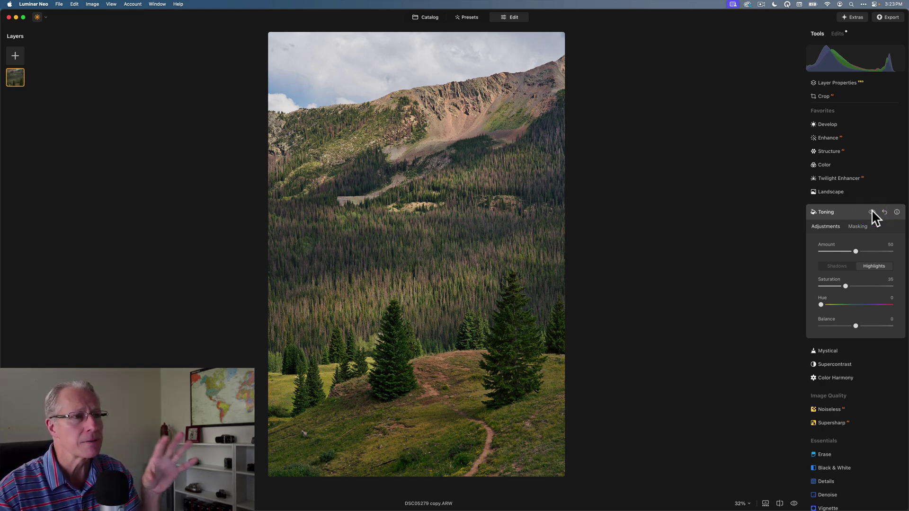
{"action": "left_click", "coordinate": [871, 211]}
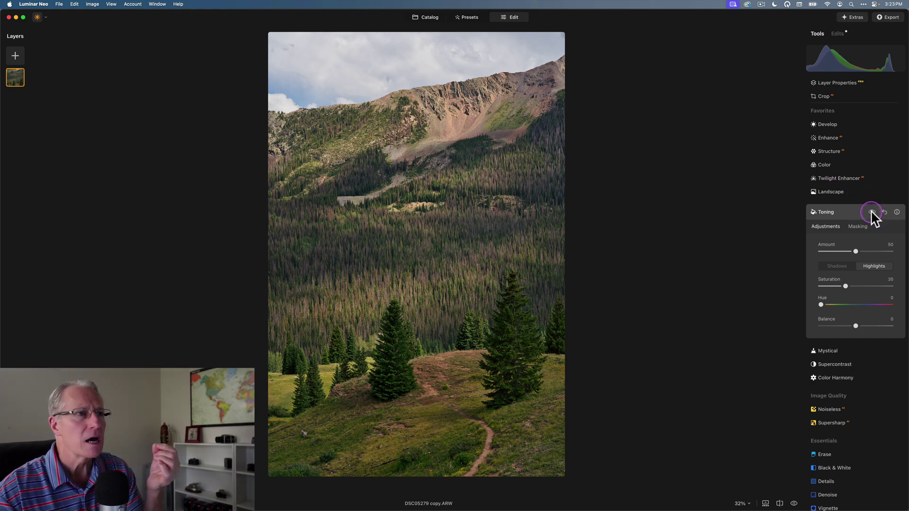
{"action": "left_click", "coordinate": [871, 212]}
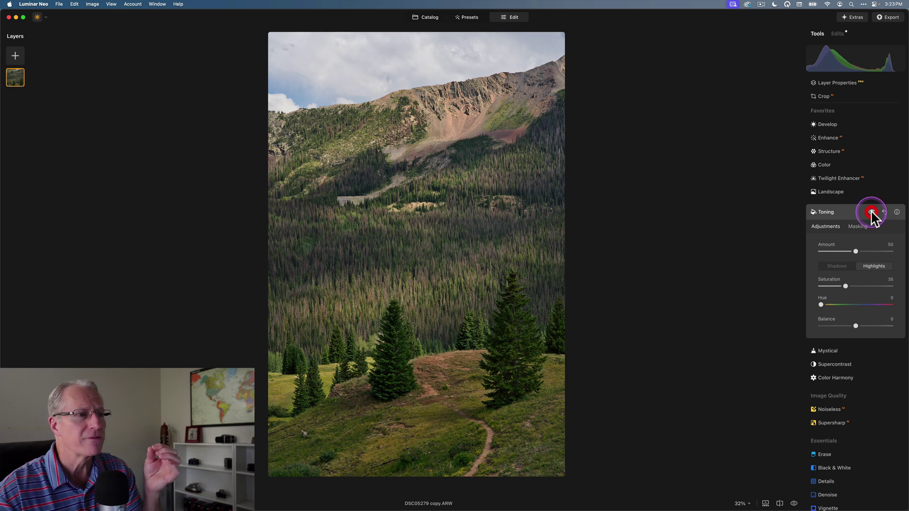
Step: Invert the Toning mask, checking it with the mask overlay
{"action": "left_click", "coordinate": [842, 212]}
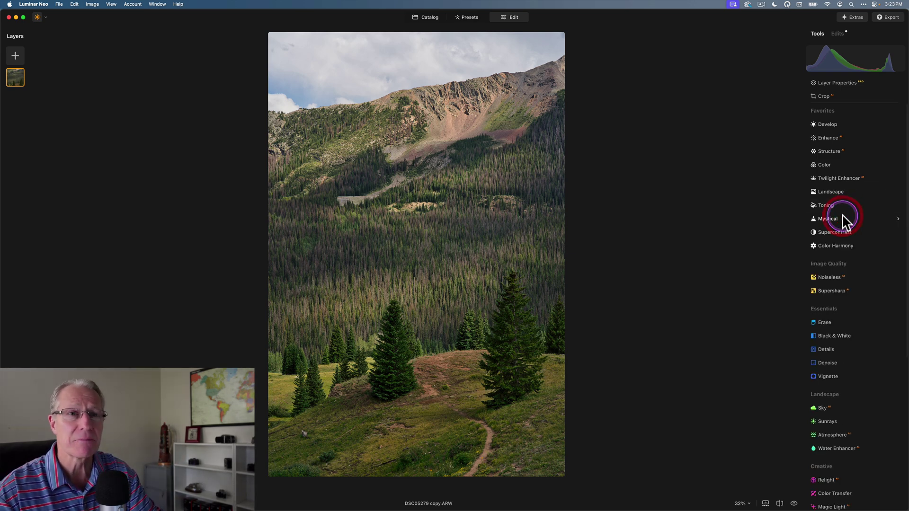
{"action": "left_click", "coordinate": [829, 207]}
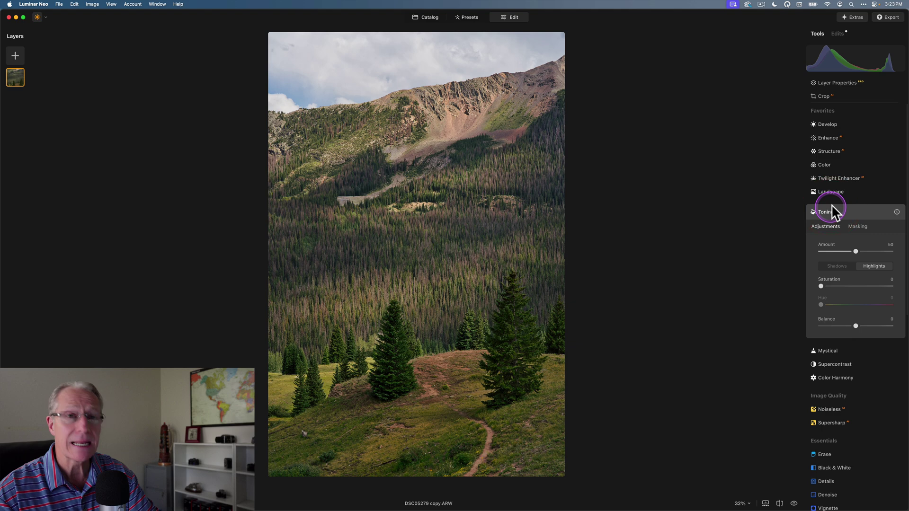
{"action": "left_click", "coordinate": [861, 227]}
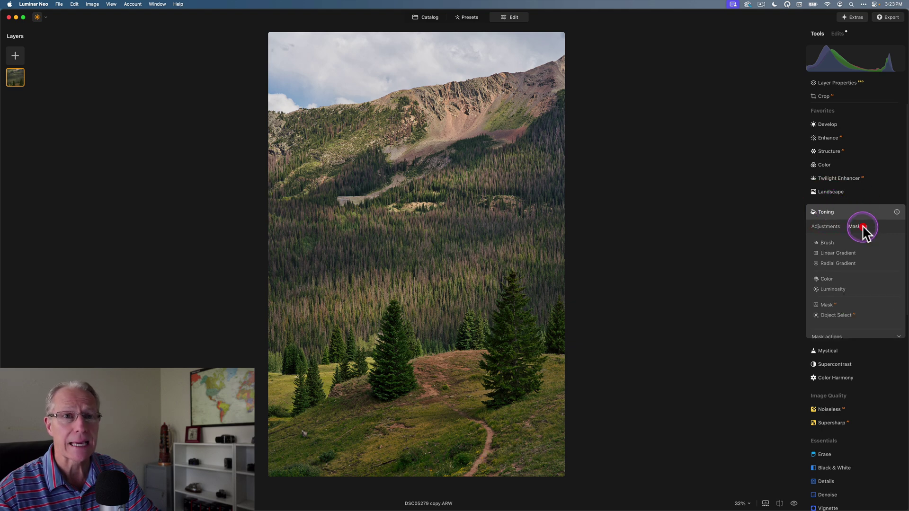
{"action": "left_click", "coordinate": [830, 338]}
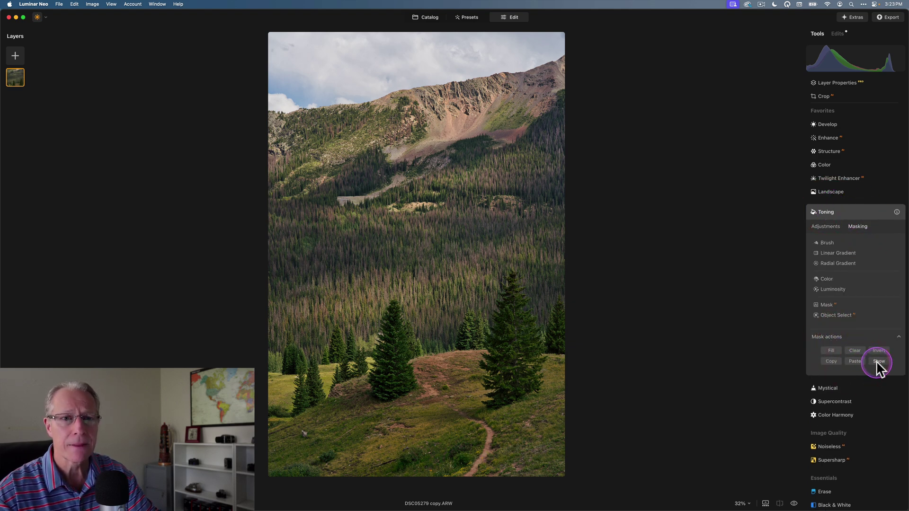
{"action": "left_click", "coordinate": [878, 361]}
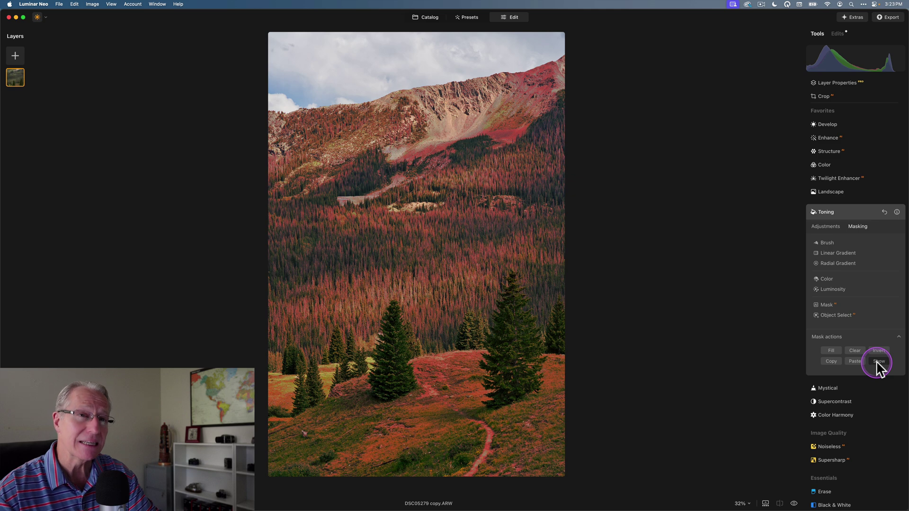
{"action": "left_click", "coordinate": [879, 350]}
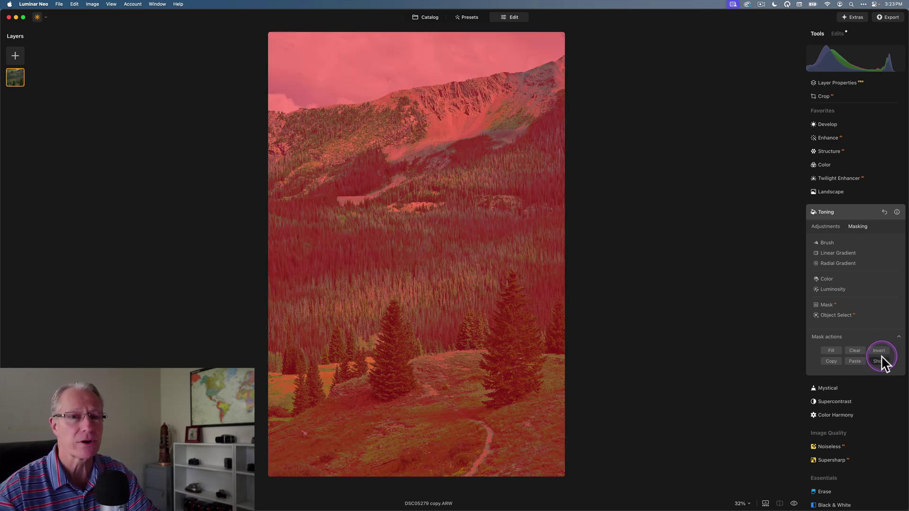
{"action": "left_click", "coordinate": [880, 362]}
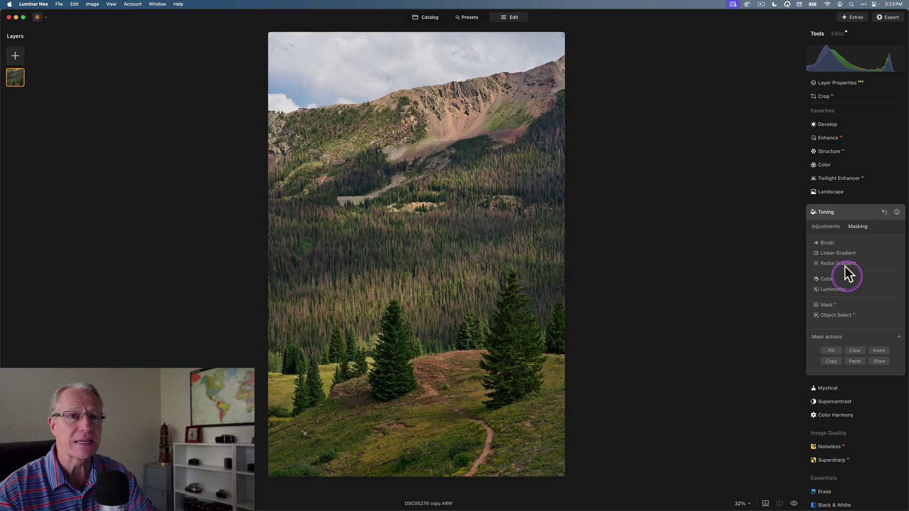
Step: Tone the shadows cool blue with Hue 230 and Saturation 27, compare, and collapse Toning
{"action": "left_click", "coordinate": [829, 226]}
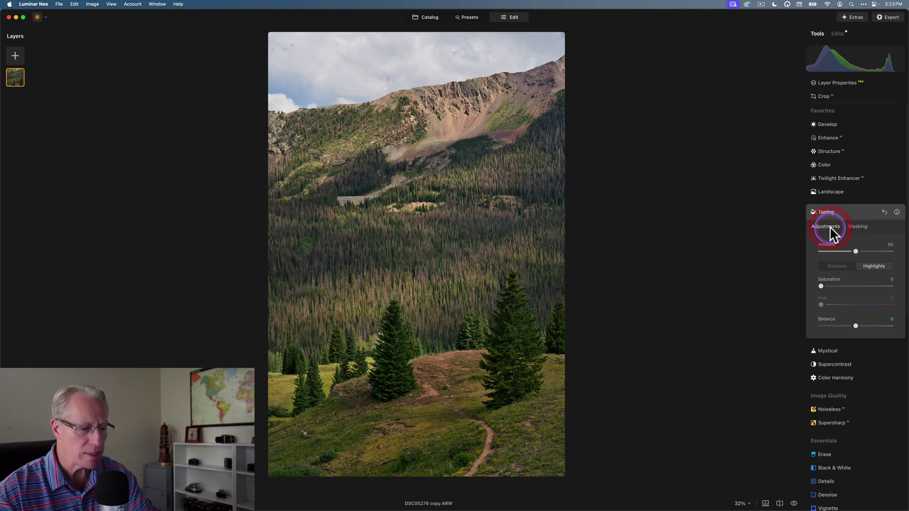
{"action": "left_click", "coordinate": [836, 266]}
{"action": "left_click", "coordinate": [831, 285]}
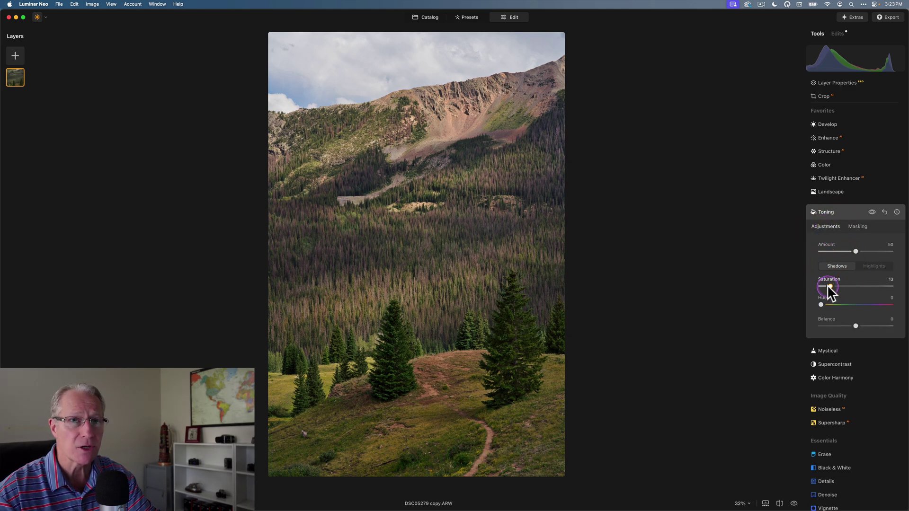
{"action": "left_click_drag", "start_coordinate": [821, 304], "coordinate": [860, 304]}
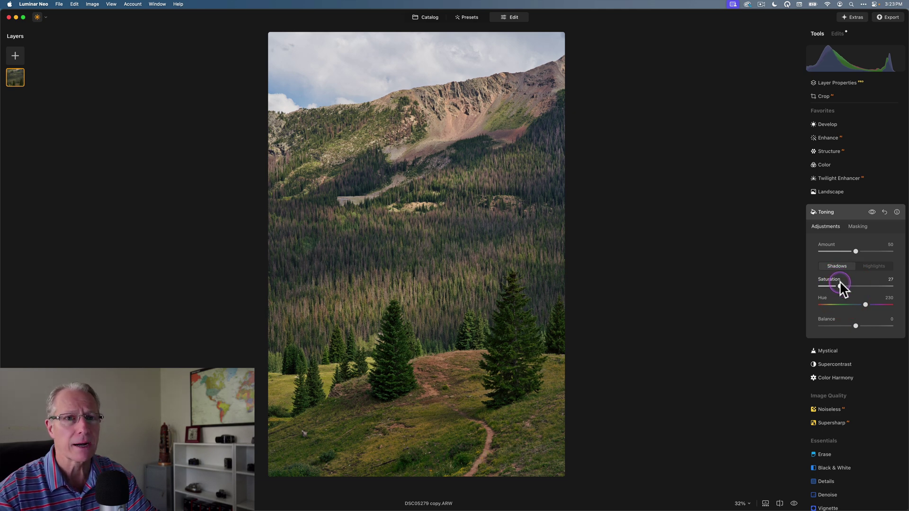
{"action": "left_click", "coordinate": [871, 212]}
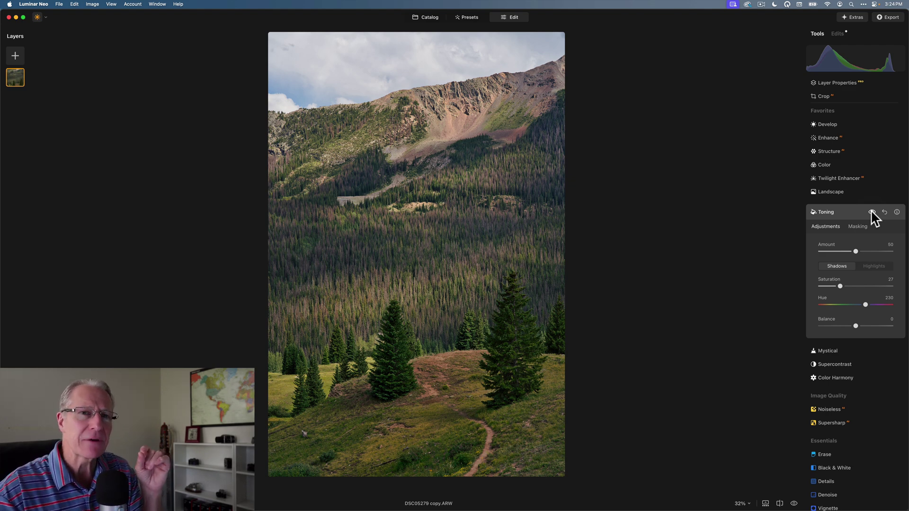
{"action": "left_click", "coordinate": [871, 213]}
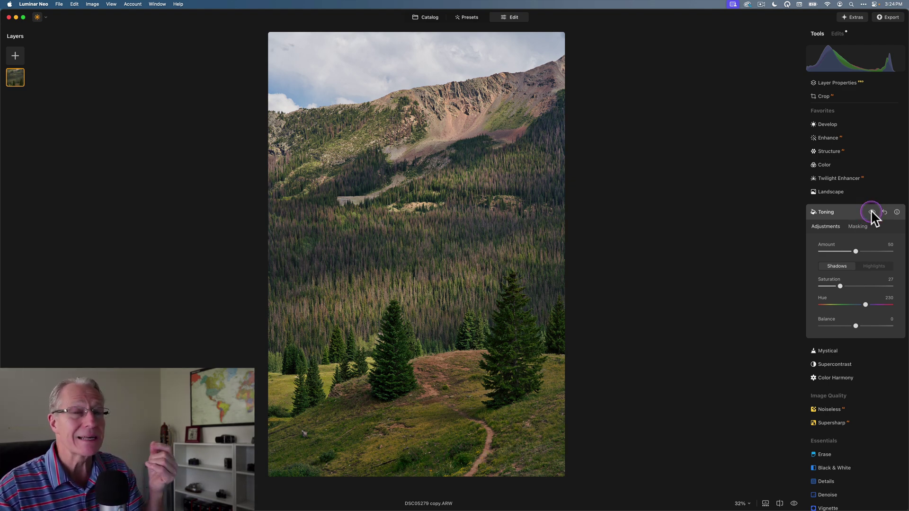
{"action": "left_click", "coordinate": [848, 211]}
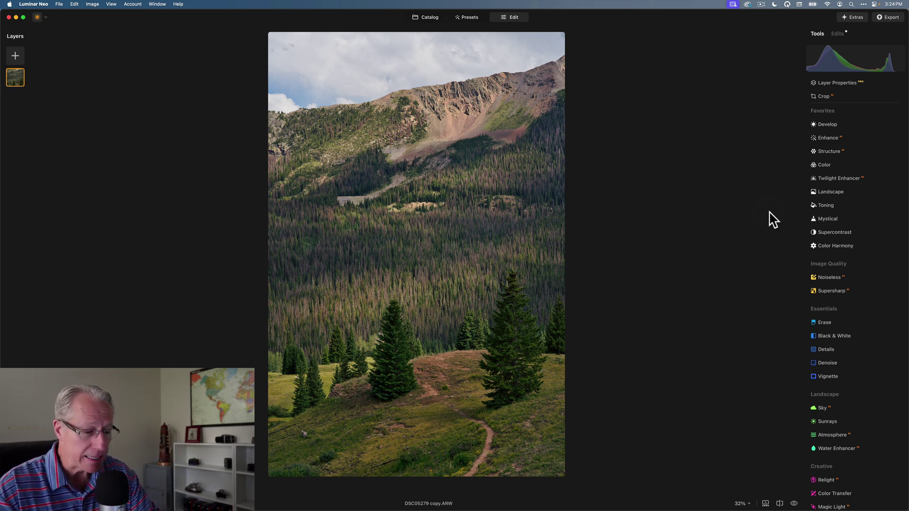
Step: Set Mystical Amount to 25 and toggle the effect on and off to compare
{"action": "left_click", "coordinate": [828, 219]}
{"action": "left_click_drag", "start_coordinate": [832, 265], "coordinate": [837, 265]}
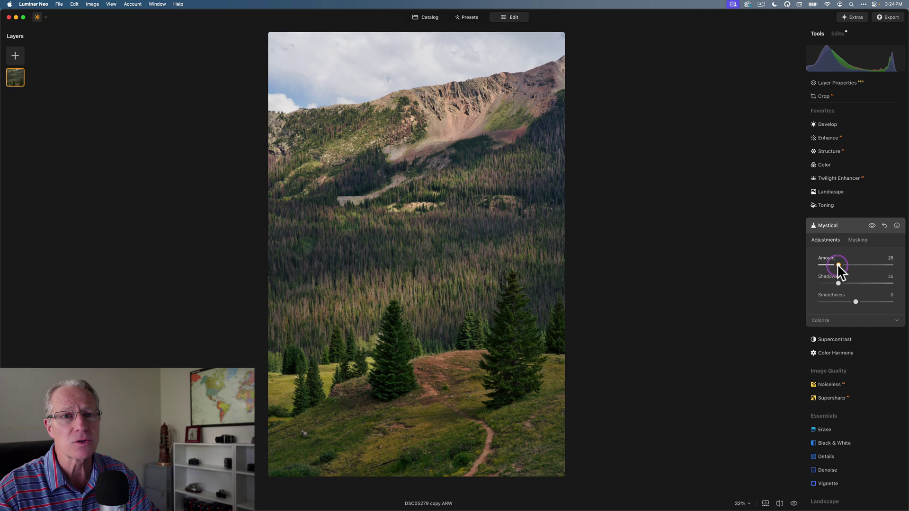
{"action": "left_click", "coordinate": [872, 225]}
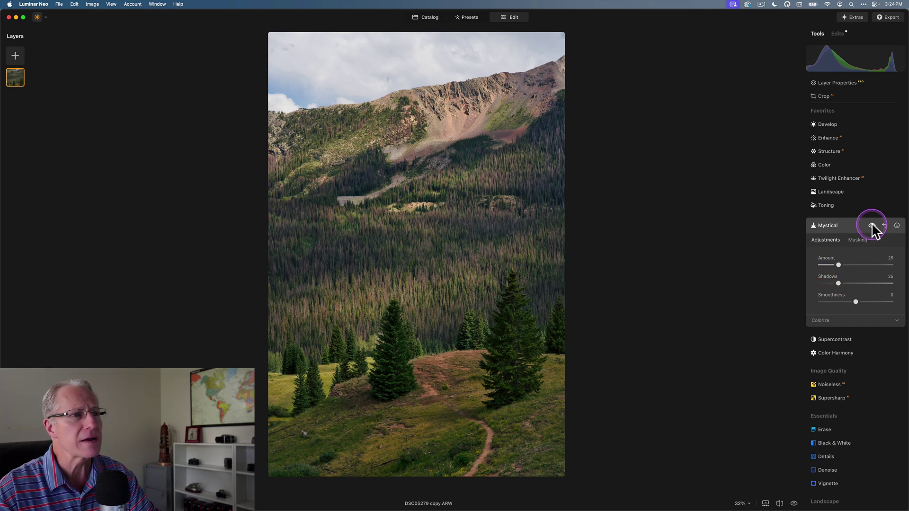
{"action": "left_click", "coordinate": [870, 226]}
{"action": "left_click", "coordinate": [871, 225]}
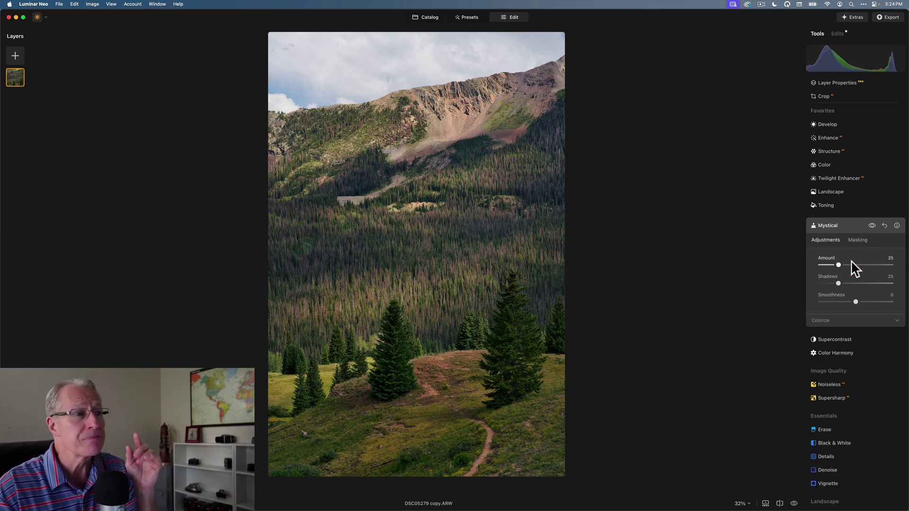
{"action": "left_click", "coordinate": [871, 224]}
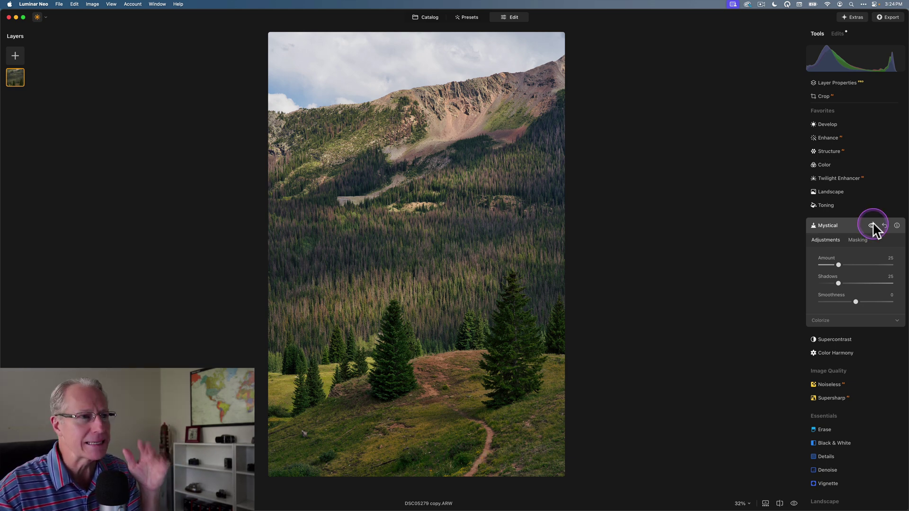
{"action": "left_click", "coordinate": [872, 225]}
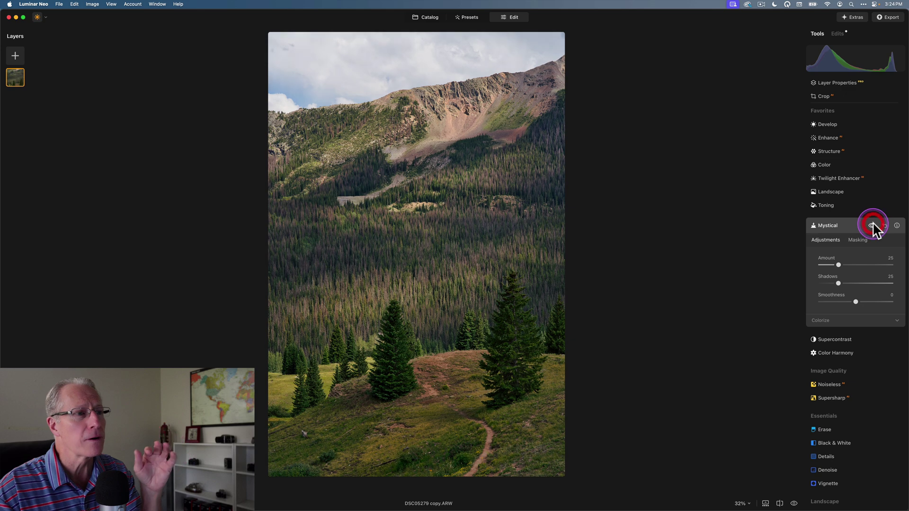
Step: Add a Develop linear gradient mask covering the upper sky
{"action": "left_click", "coordinate": [847, 228]}
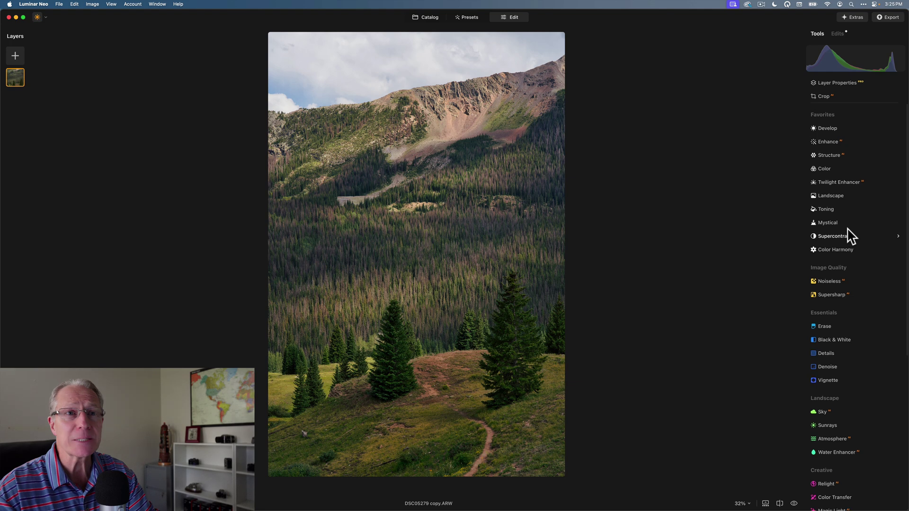
{"action": "left_click", "coordinate": [829, 125]}
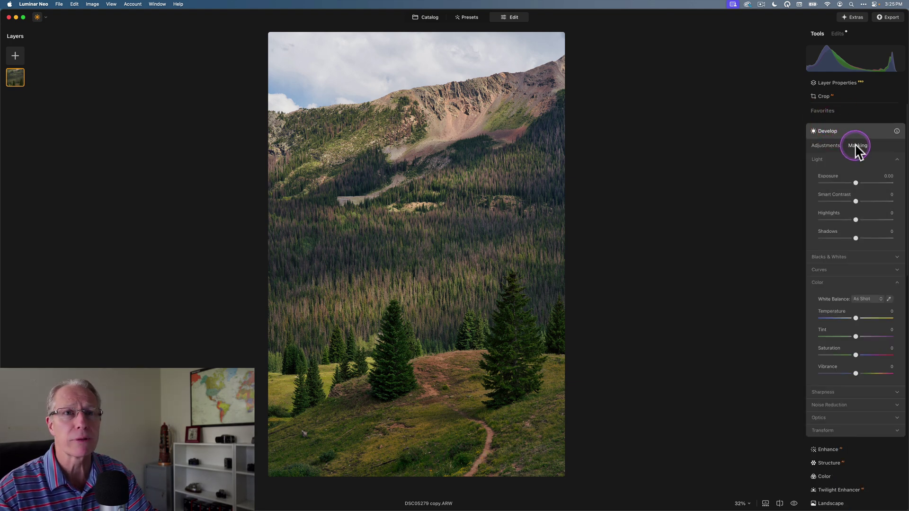
{"action": "left_click", "coordinate": [854, 144]}
{"action": "left_click", "coordinate": [835, 171]}
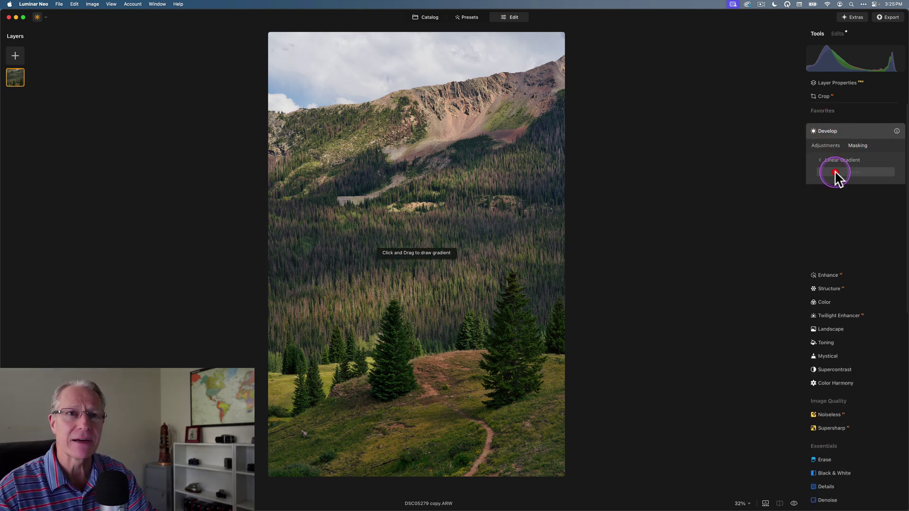
{"action": "left_click", "coordinate": [398, 58]}
{"action": "left_click_drag", "start_coordinate": [400, 67], "coordinate": [407, 108]}
{"action": "left_click", "coordinate": [600, 126]}
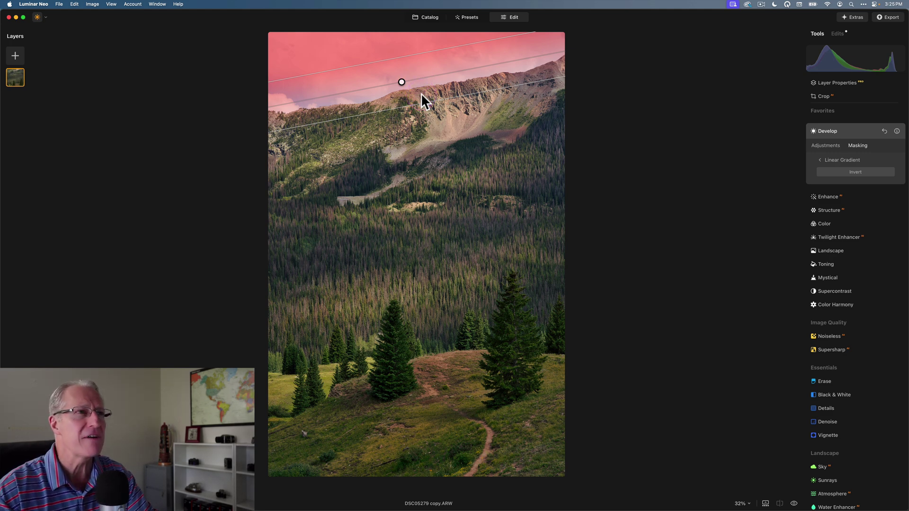
{"action": "left_click", "coordinate": [663, 173]}
Step: Set the masked sky to Exposure -0.60, Temperature -23 and Tint 14, then compare
{"action": "left_click", "coordinate": [810, 151]}
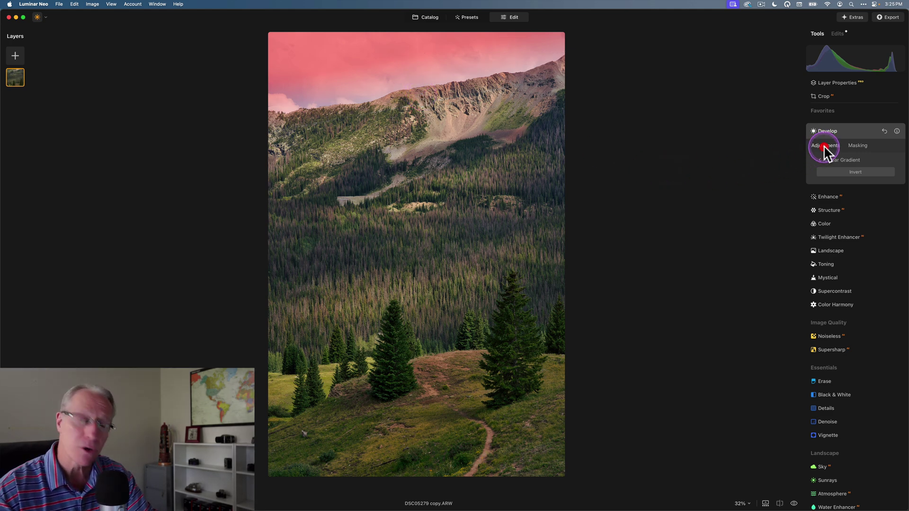
{"action": "left_click", "coordinate": [863, 180]}
{"action": "left_click_drag", "start_coordinate": [862, 180], "coordinate": [851, 180]}
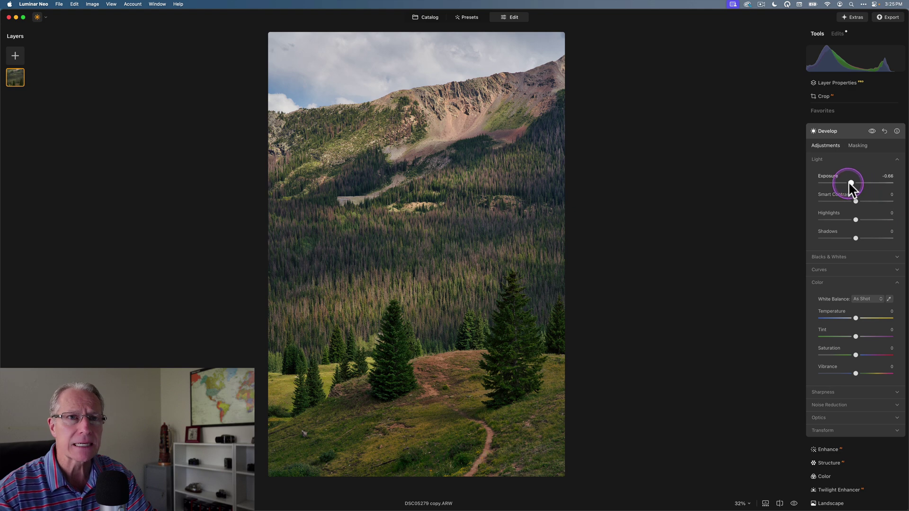
{"action": "left_click_drag", "start_coordinate": [848, 181], "coordinate": [850, 181]}
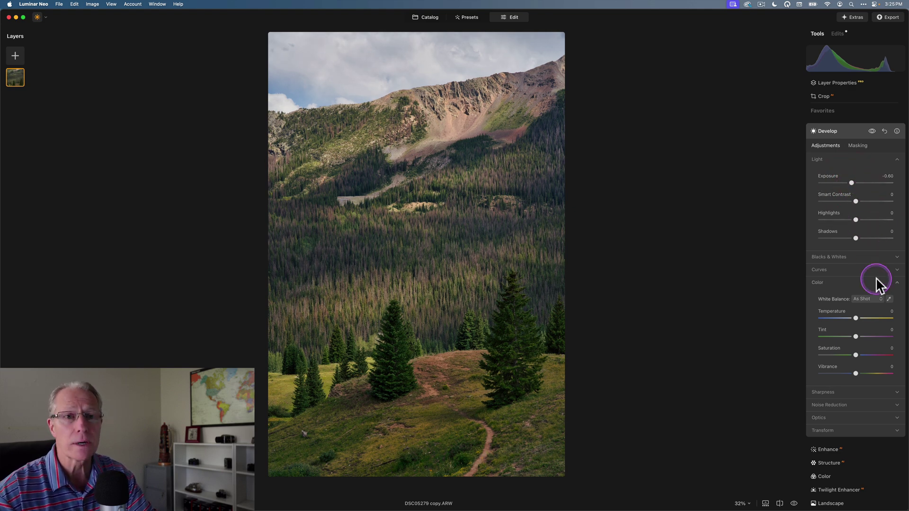
{"action": "mouse_move", "coordinate": [857, 315]}
{"action": "left_mouse_down"}
{"action": "mouse_move", "coordinate": [848, 317]}
{"action": "mouse_move", "coordinate": [859, 336]}
{"action": "mouse_move", "coordinate": [846, 318]}
{"action": "left_mouse_up"}
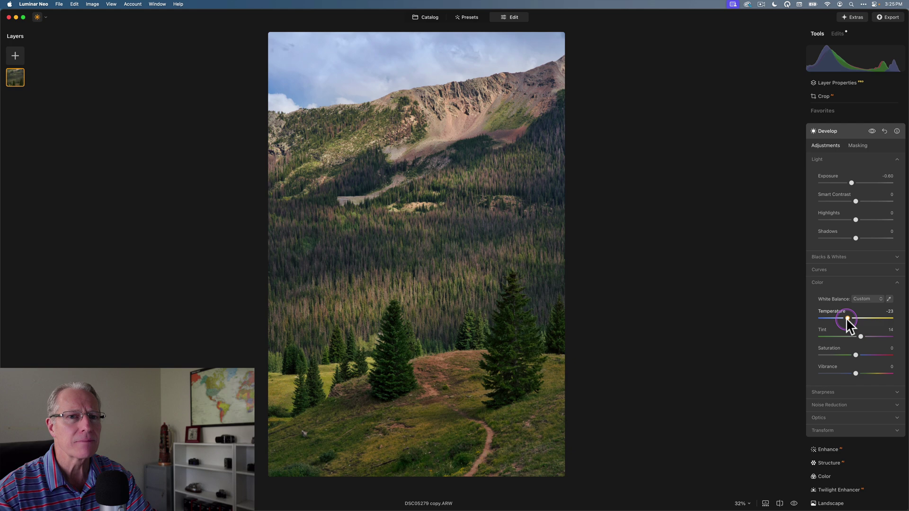
{"action": "left_click", "coordinate": [871, 131]}
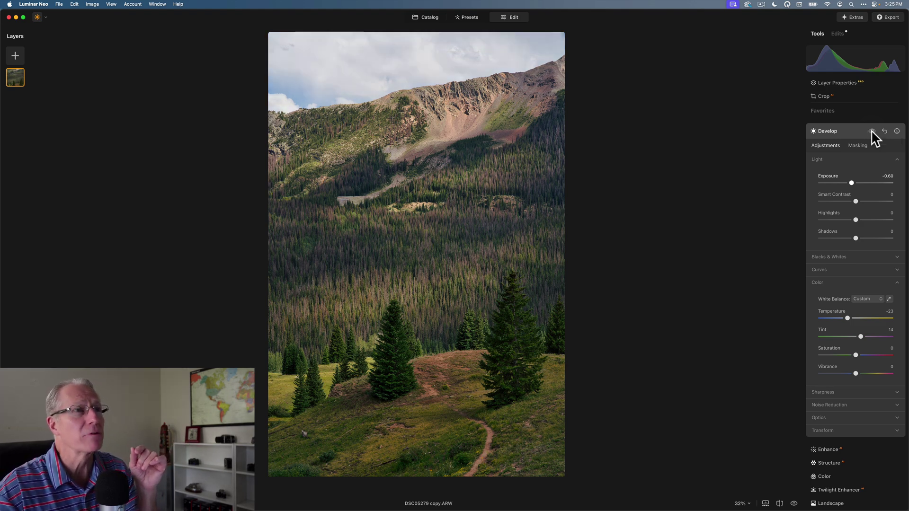
{"action": "left_click", "coordinate": [871, 131]}
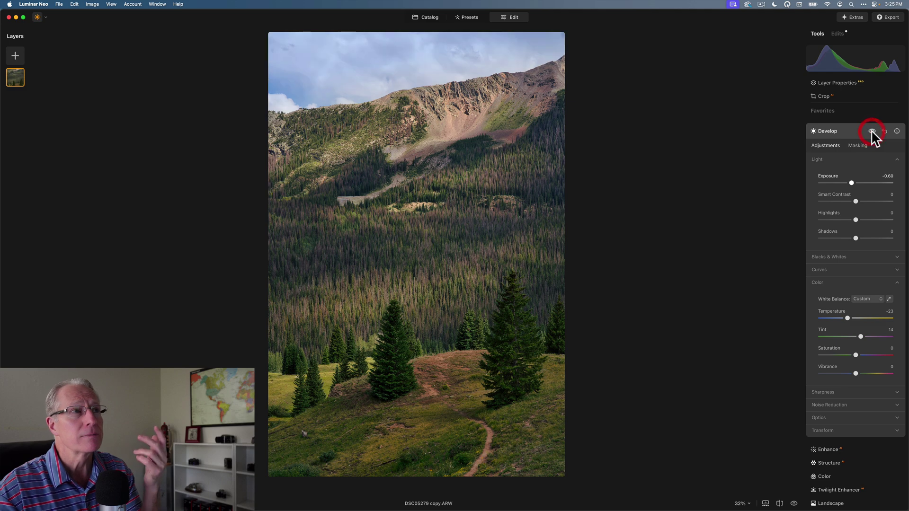
{"action": "left_click", "coordinate": [847, 127]}
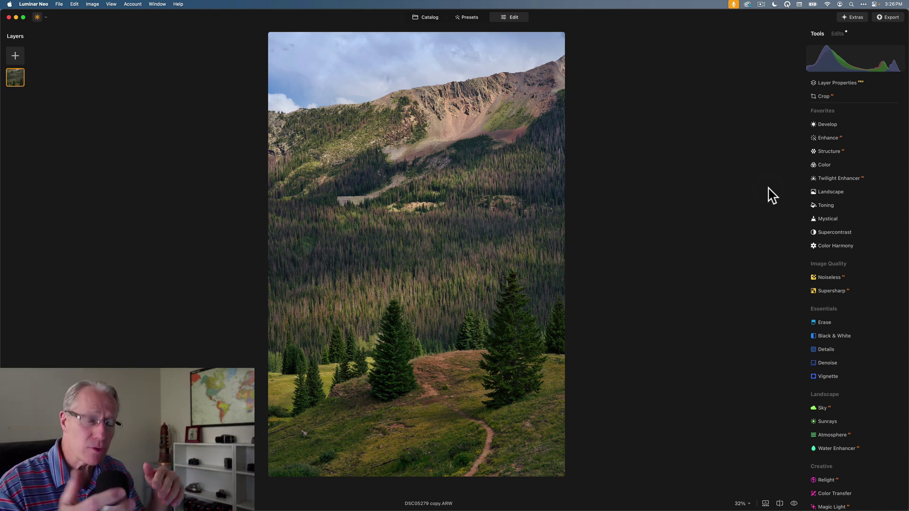
{"action": "key", "text": "backslash"}
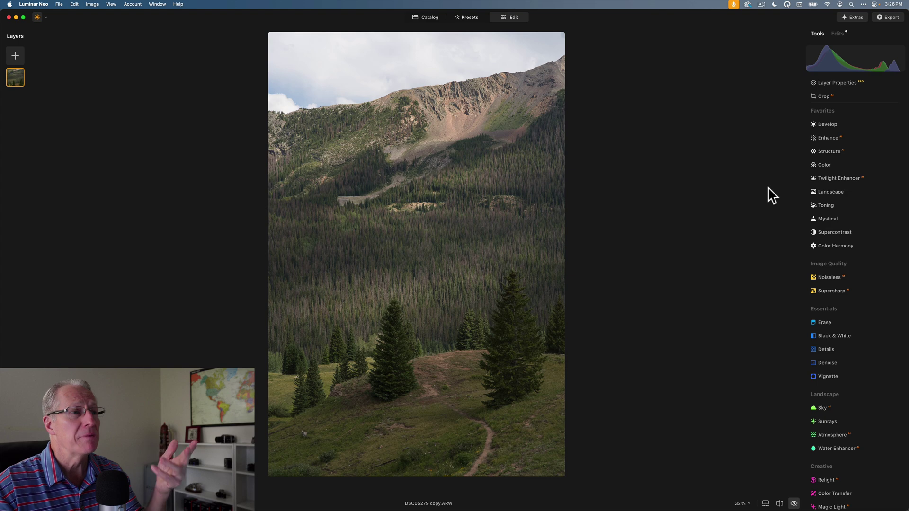
{"action": "key", "text": "backslash"}
{"action": "key", "text": "shift+backslash"}
{"action": "left_click", "coordinate": [436, 271]}
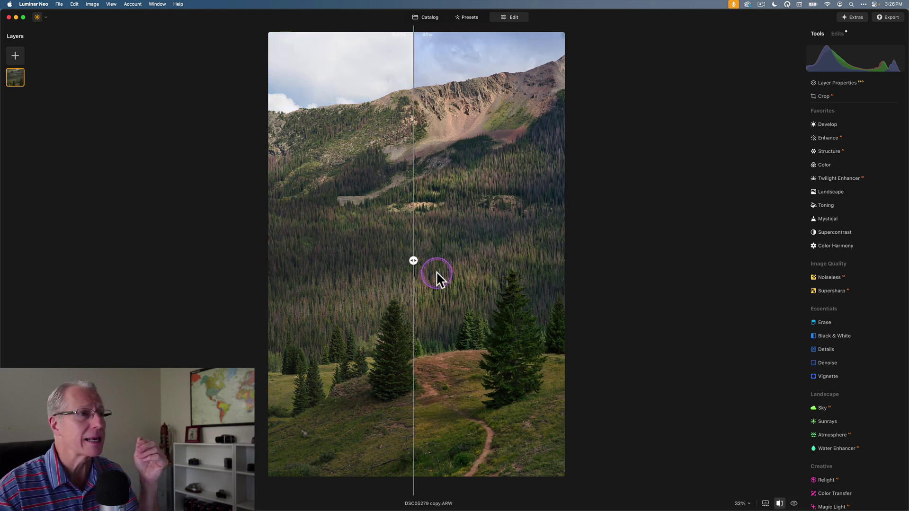
{"action": "left_click_drag", "start_coordinate": [417, 262], "coordinate": [561, 266]}
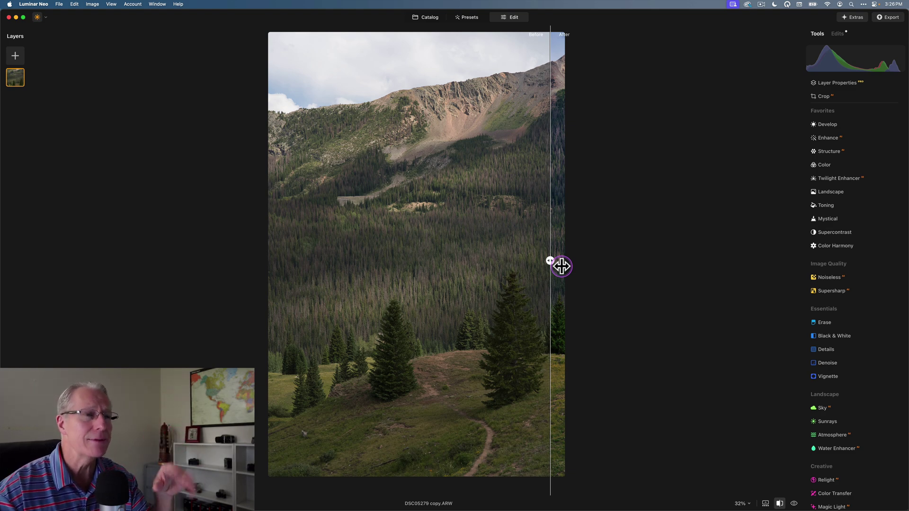
{"action": "left_click_drag", "start_coordinate": [561, 266], "coordinate": [337, 260]}
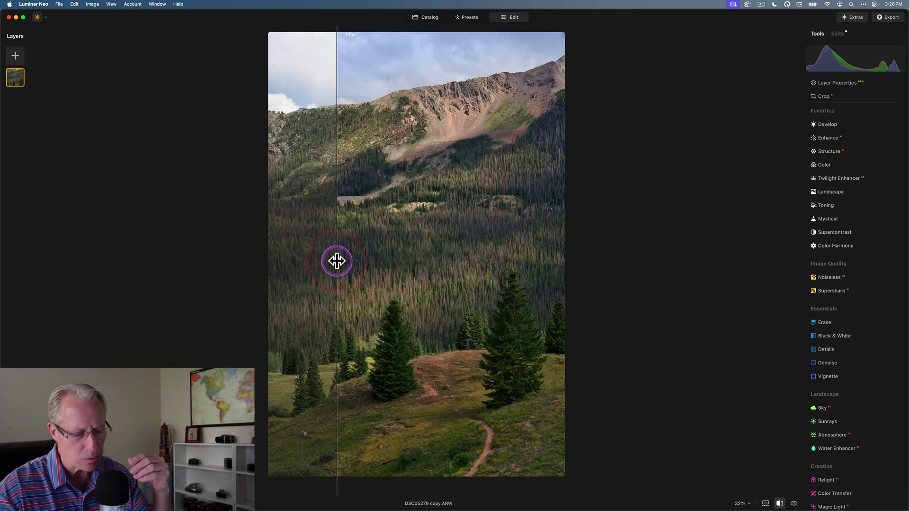
{"action": "key", "text": "backslash"}
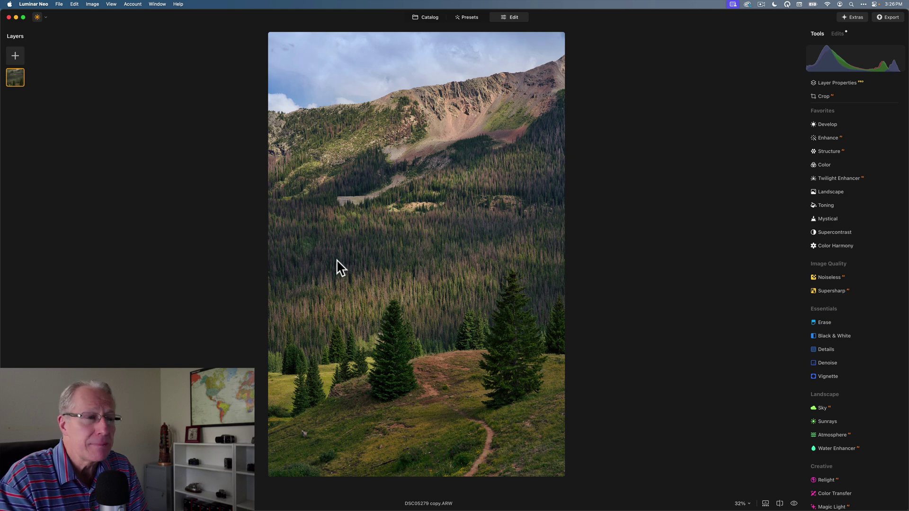